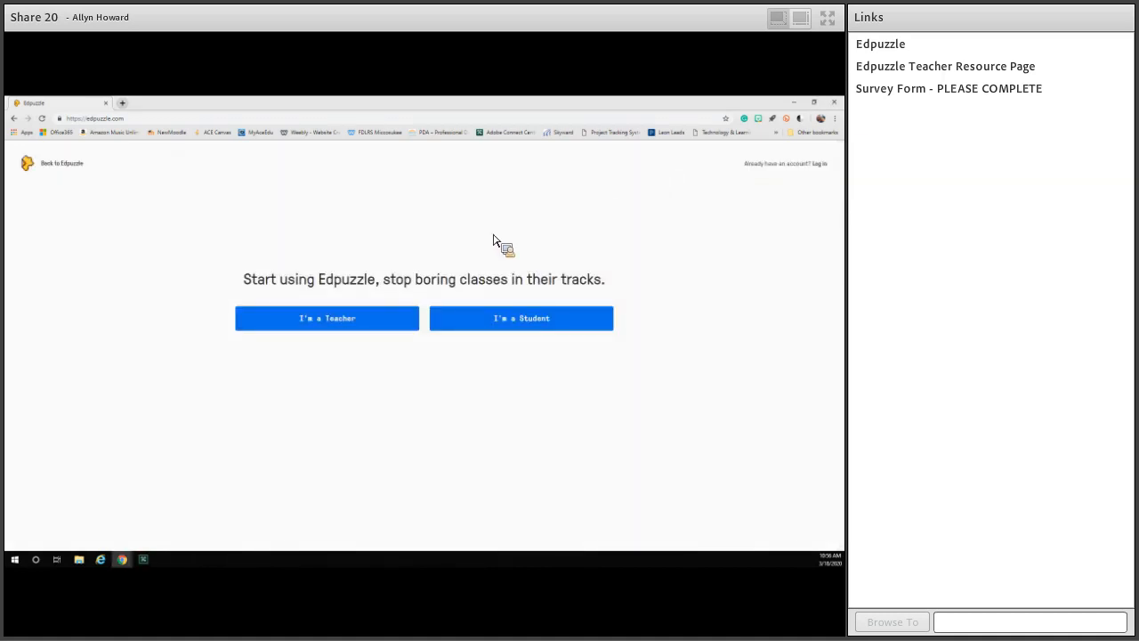
# Bring up the sign-up form for creating a teacher account directly with Edpuzzle.
pyautogui.click(388, 323)
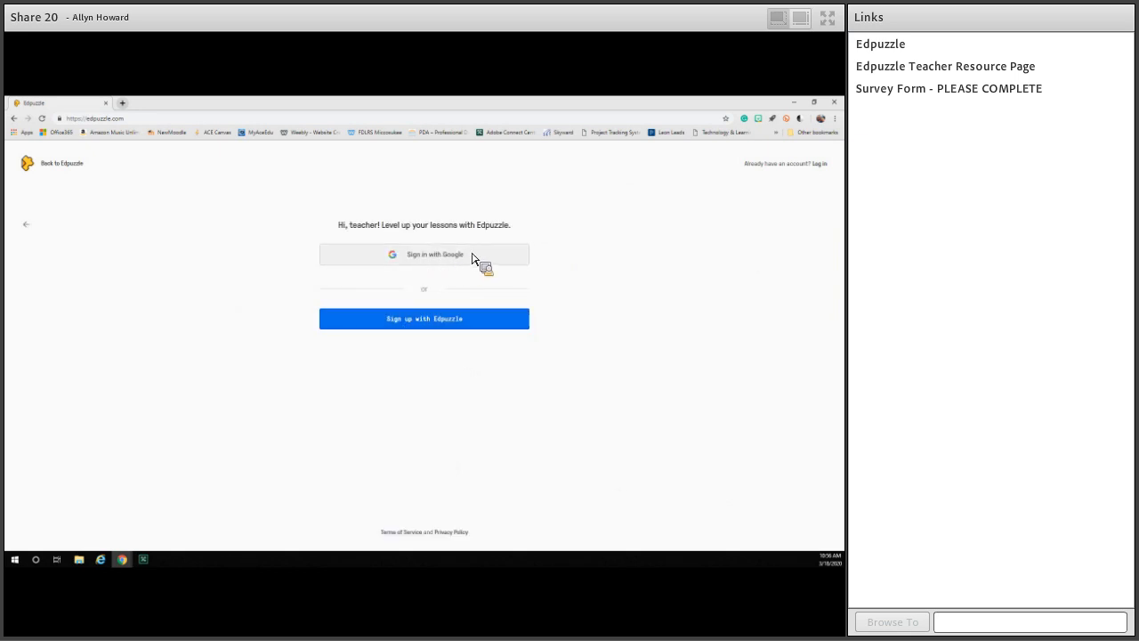
pyautogui.click(442, 326)
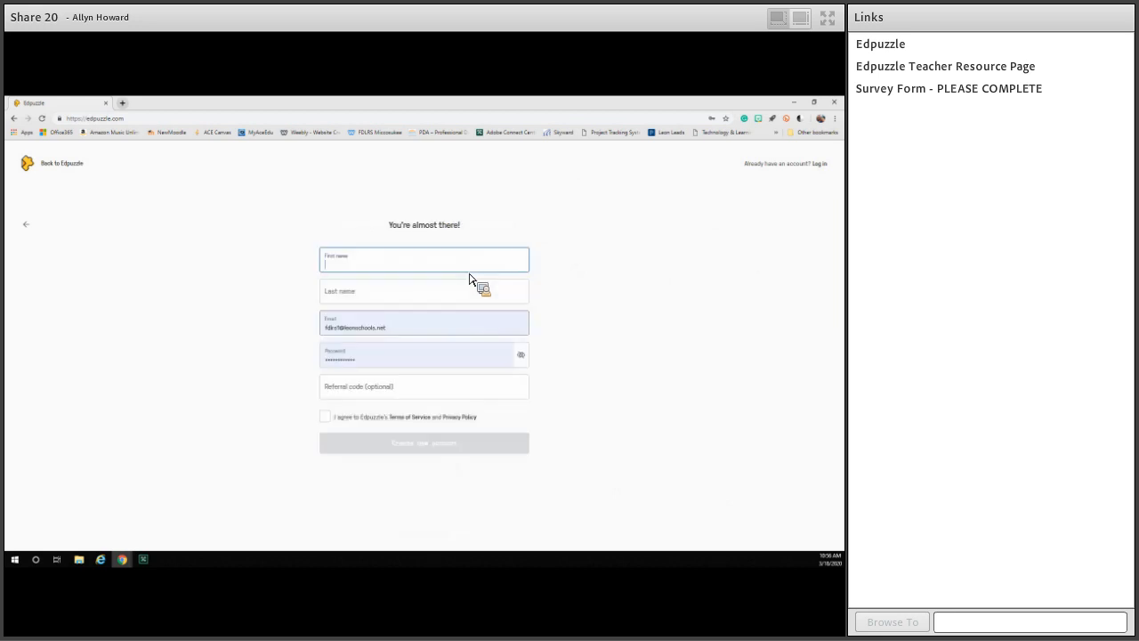
# Switch to logging in with an existing account and sign in as a teacher through Google.
pyautogui.click(819, 164)
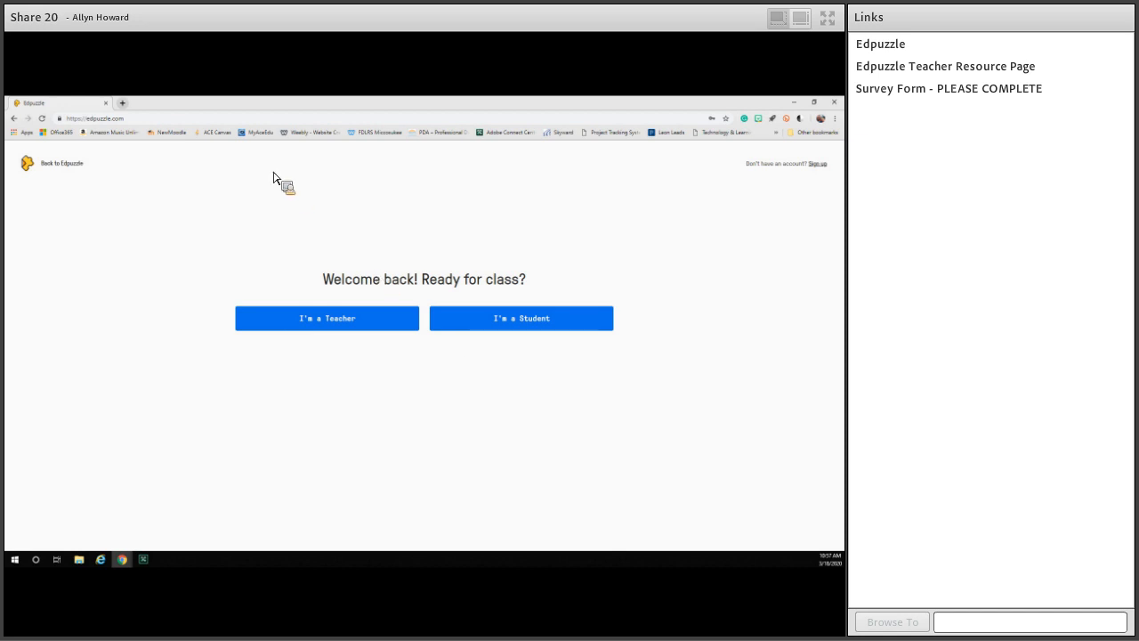
pyautogui.click(337, 329)
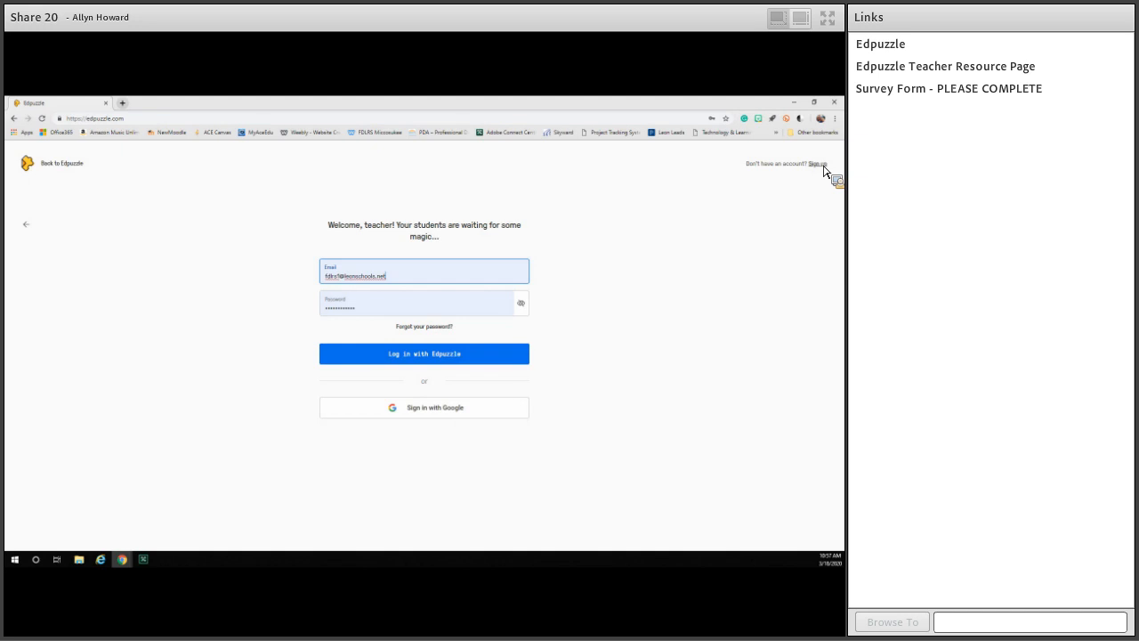
pyautogui.click(456, 410)
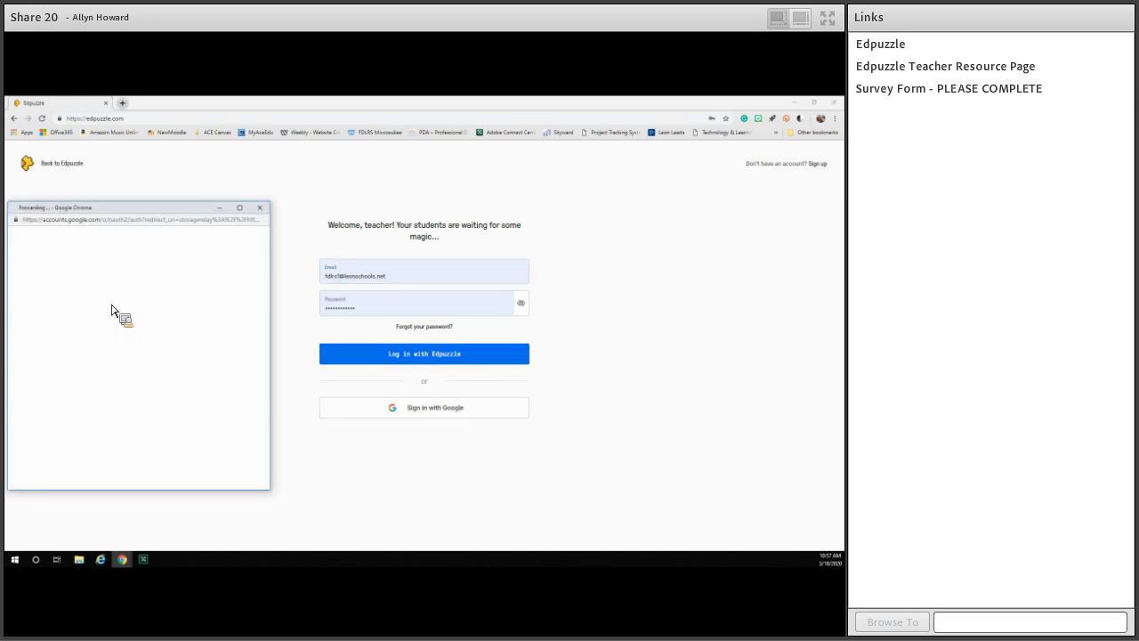
pyautogui.click(77, 359)
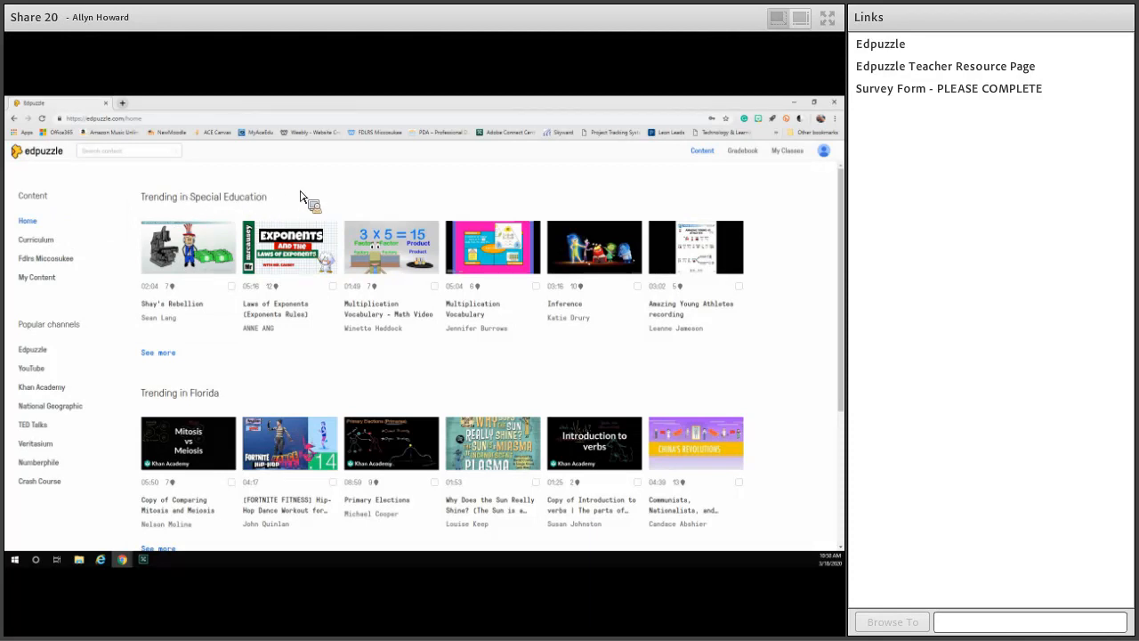
# Look over the trending content, then open the elementary school curriculum's videos by subject.
pyautogui.scroll(-1, 156, 373)
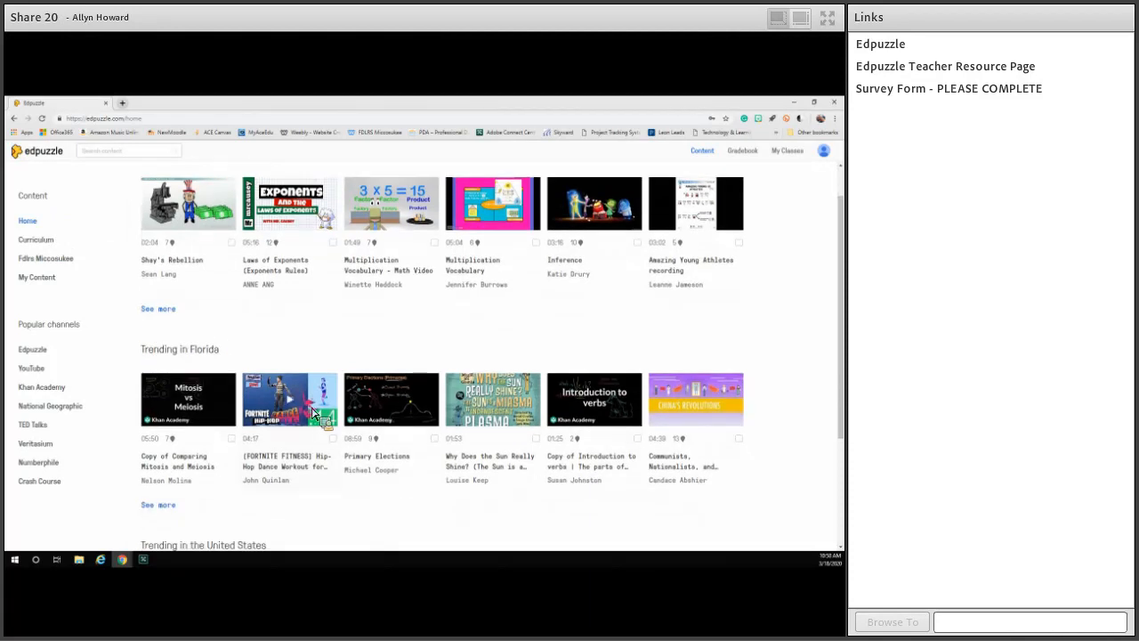
pyautogui.scroll(1, 427, 392)
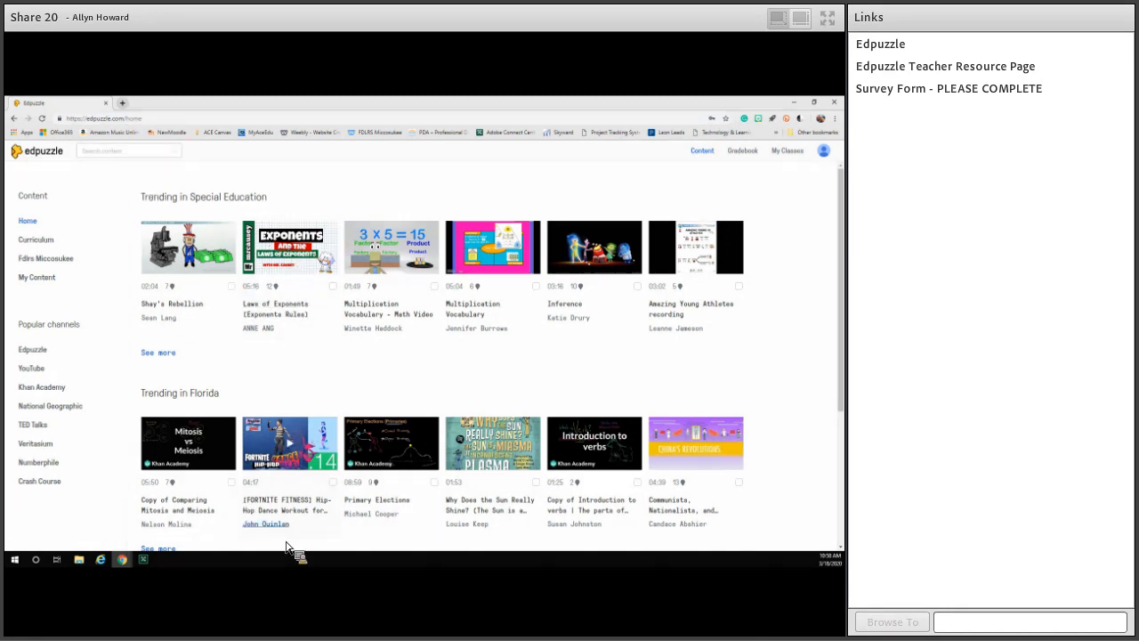
pyautogui.click(45, 241)
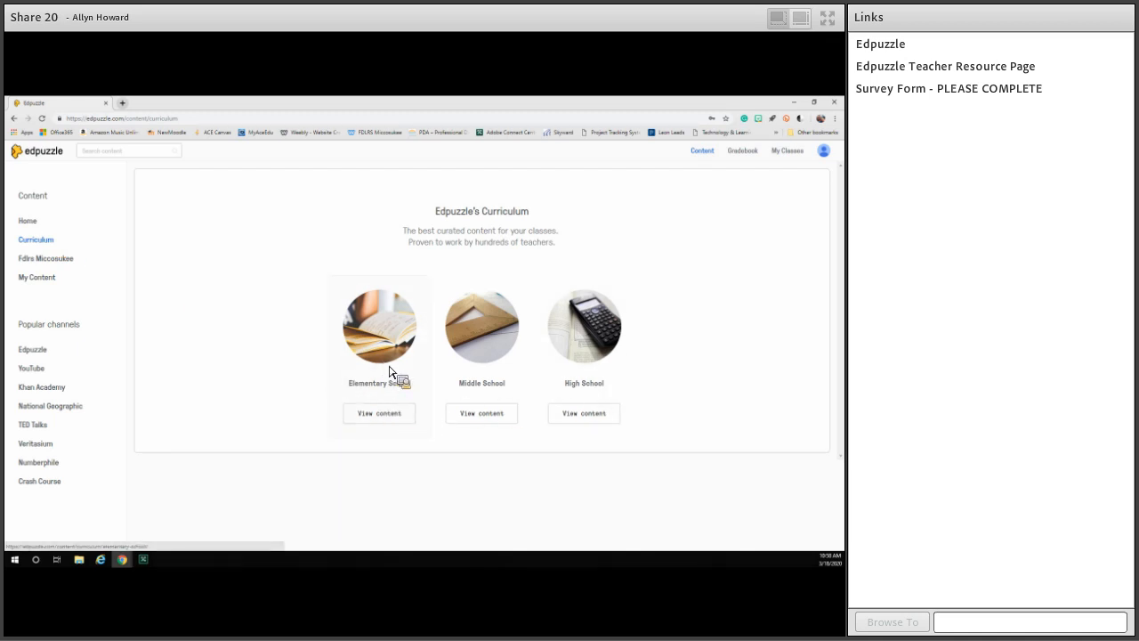
pyautogui.click(388, 418)
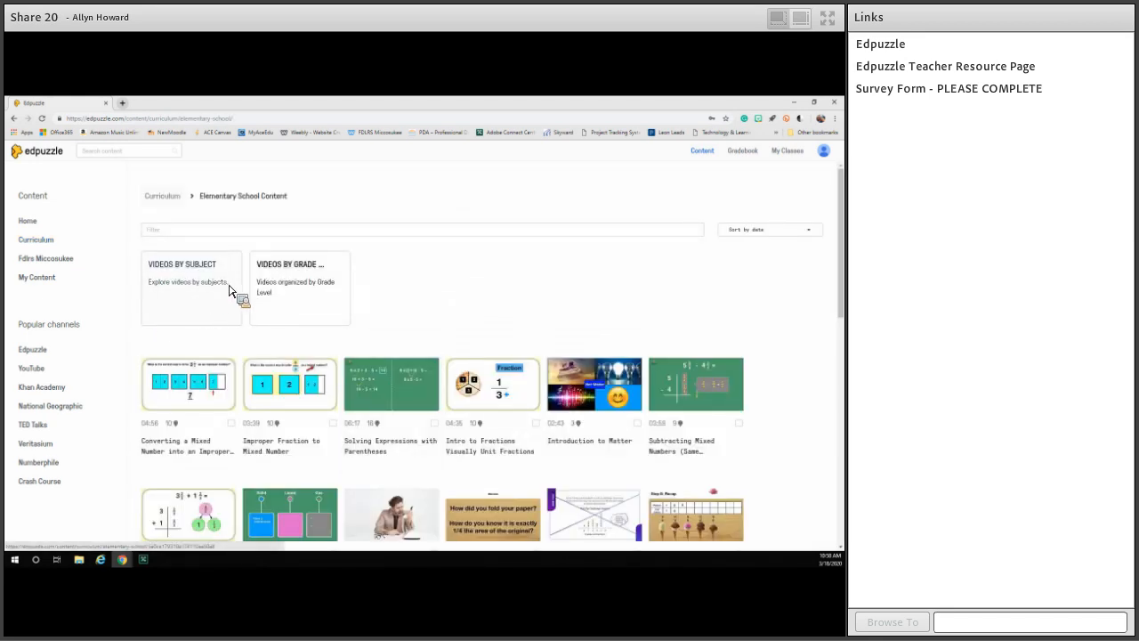
pyautogui.scroll(-2, 240, 276)
pyautogui.scroll(1, 209, 263)
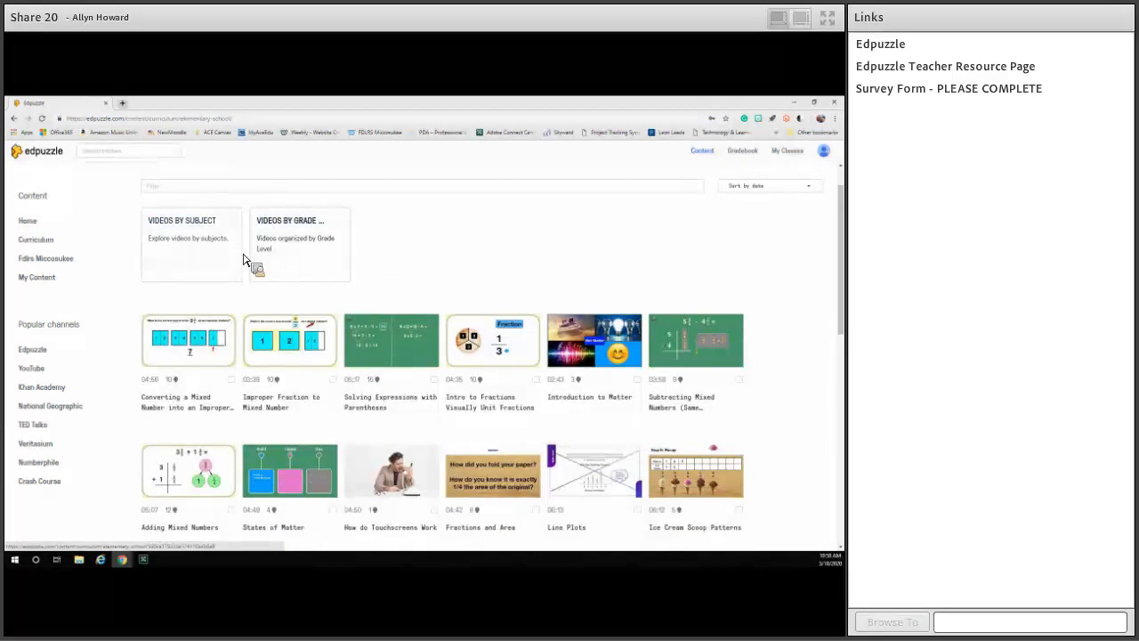
pyautogui.click(241, 258)
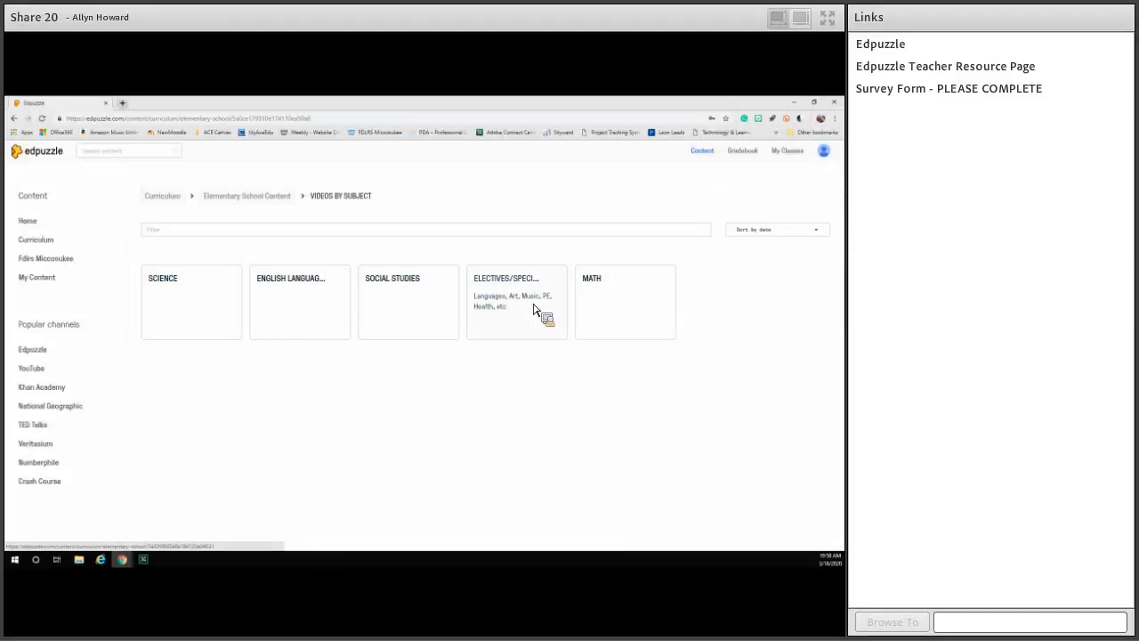
# View the topic categories under Math and Science in the elementary curriculum.
pyautogui.click(638, 308)
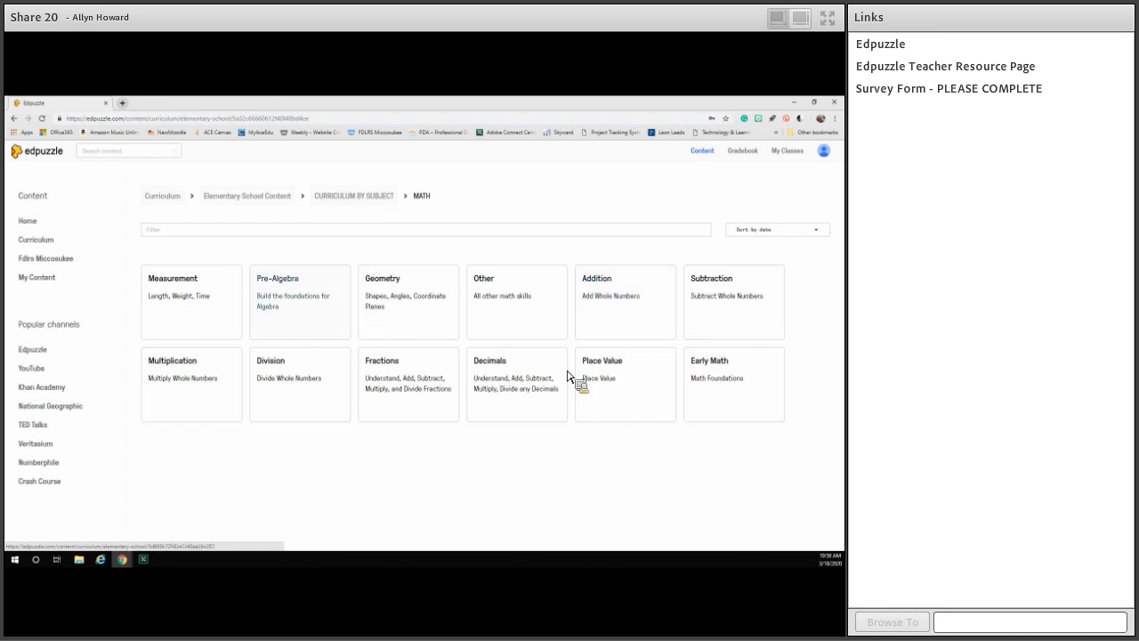
pyautogui.click(374, 196)
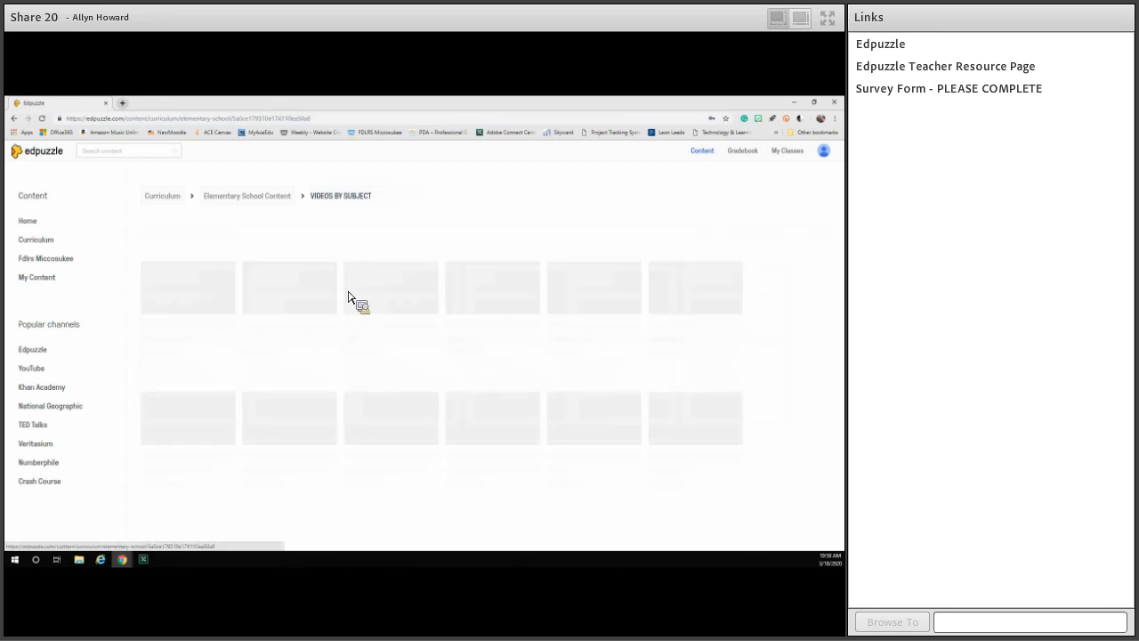
pyautogui.click(210, 304)
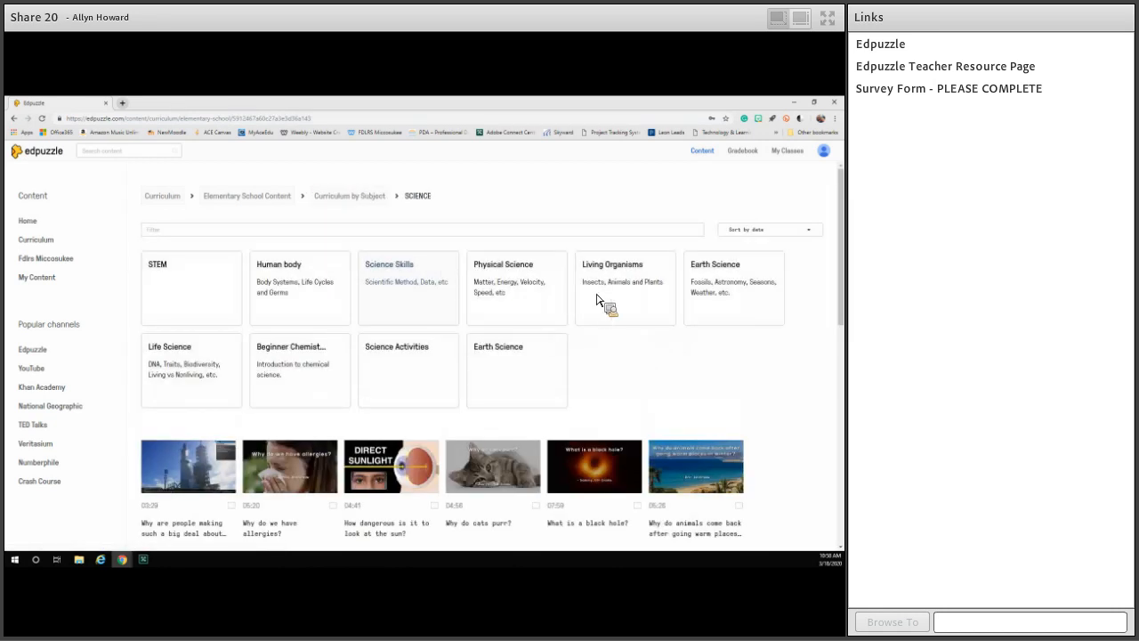
# Open the Comprehension Strategies category under Reading in the English Language Arts subject.
pyautogui.click(367, 197)
pyautogui.click(317, 304)
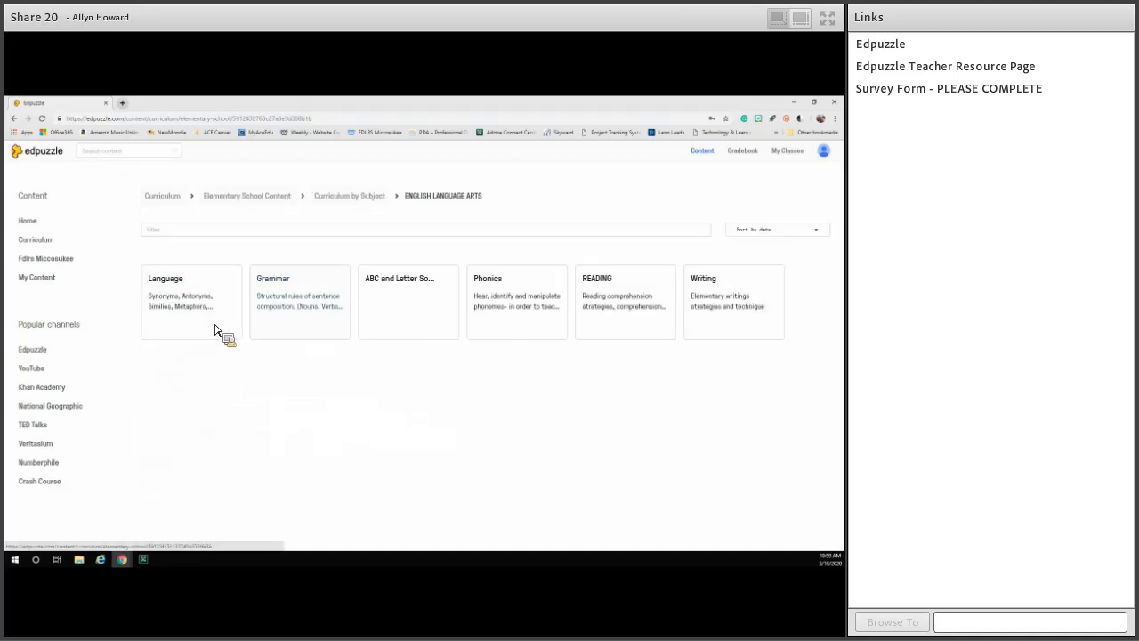
pyautogui.click(603, 308)
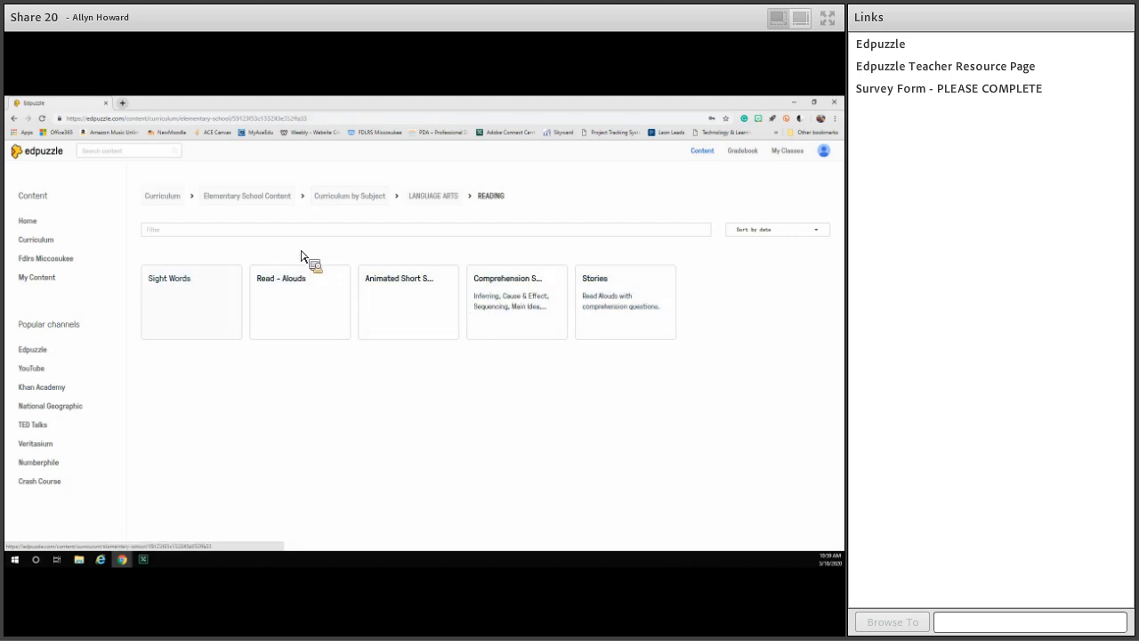
pyautogui.click(523, 312)
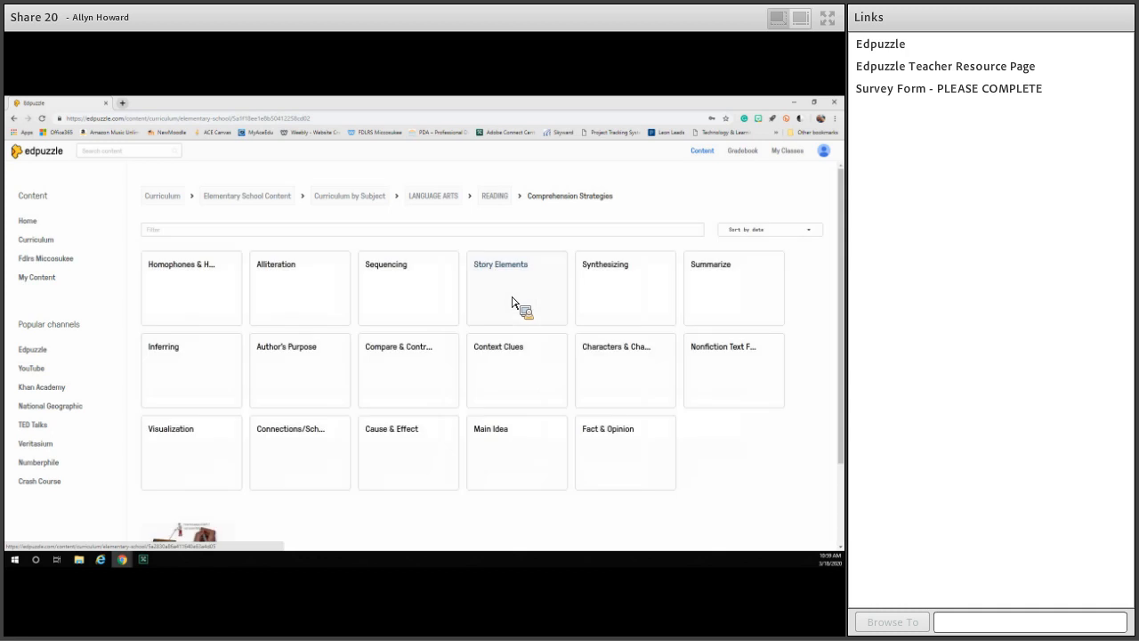
# Look through the comprehension strategy topics and open the Sequencing videos.
pyautogui.scroll(-1, 372, 316)
pyautogui.scroll(-2, 372, 316)
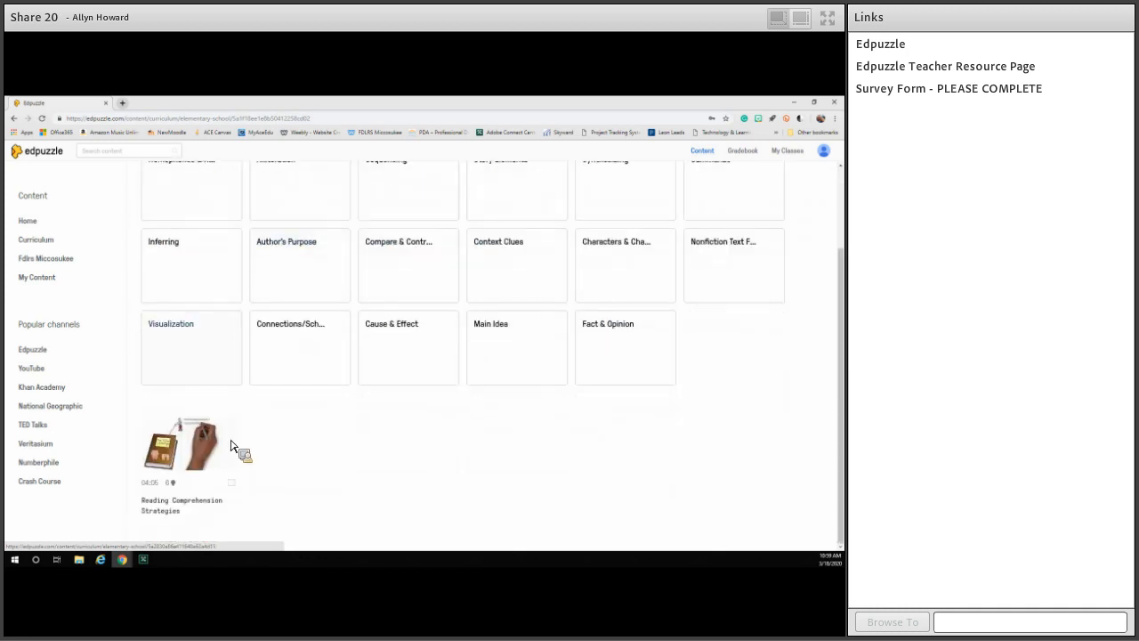
pyautogui.scroll(2, 391, 373)
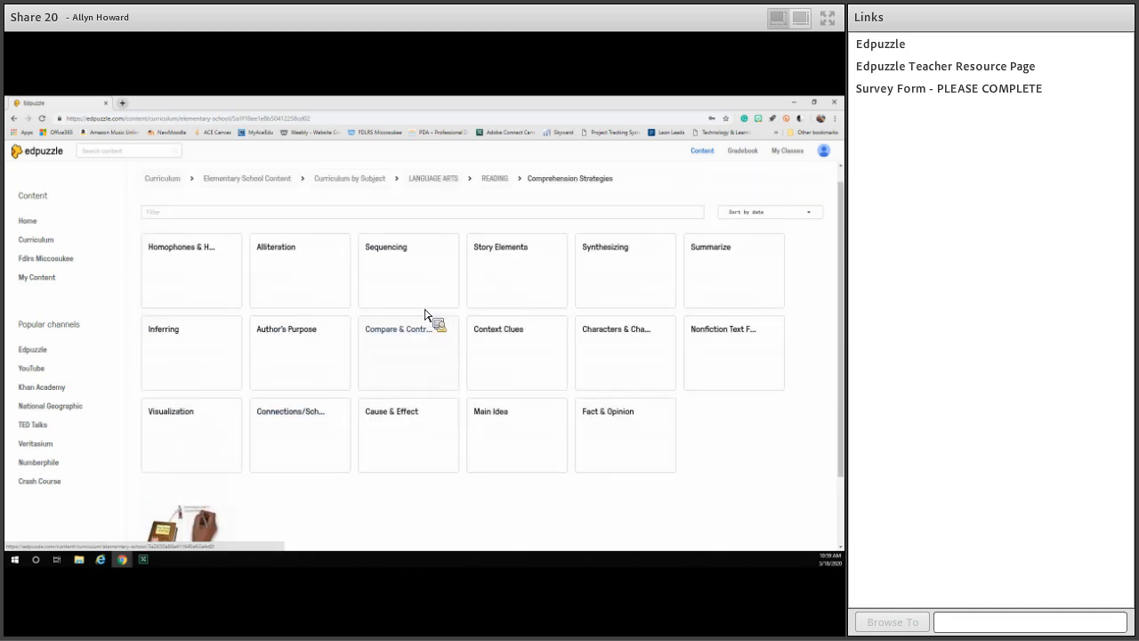
pyautogui.click(227, 305)
pyautogui.click(552, 197)
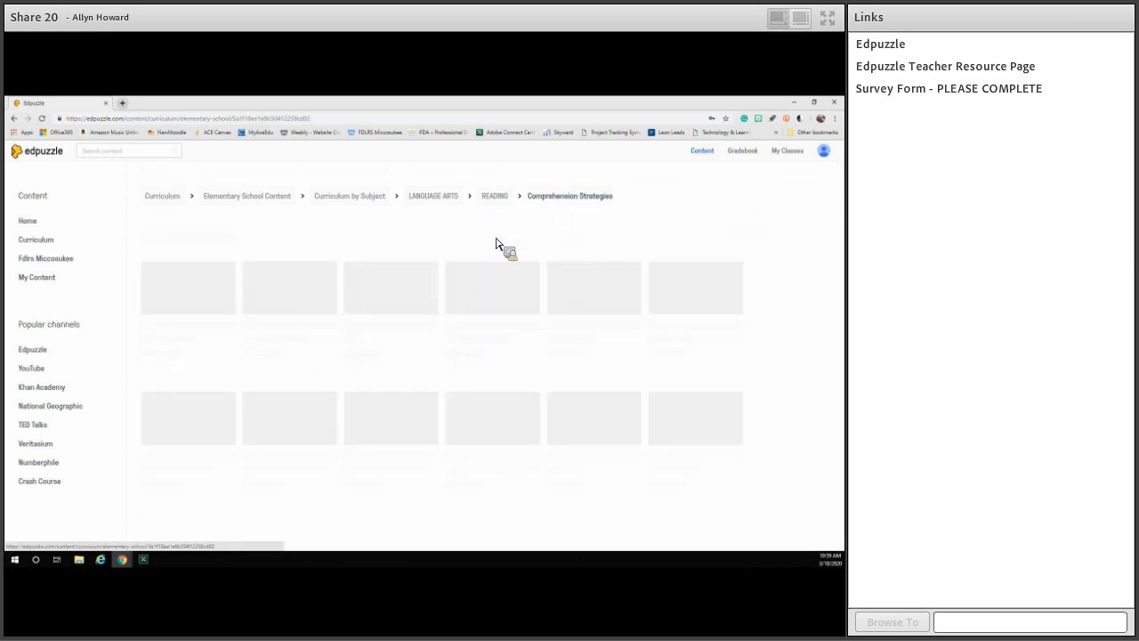
pyautogui.click(425, 318)
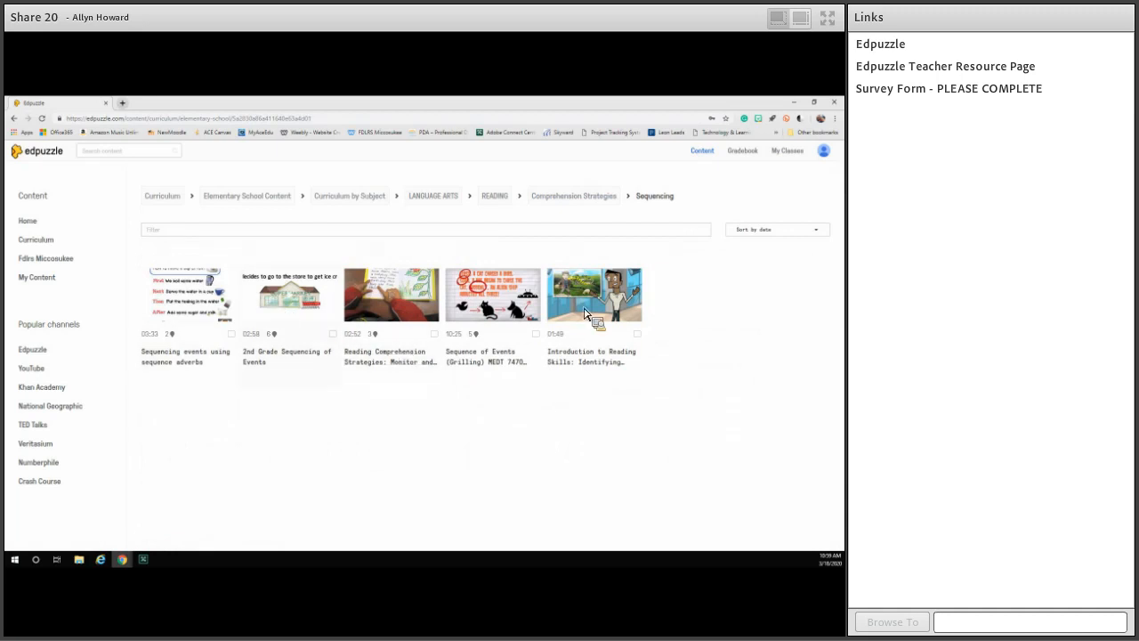
# Search all content for "division" and expand the full list of results from the Edpuzzle channel.
pyautogui.click(142, 153)
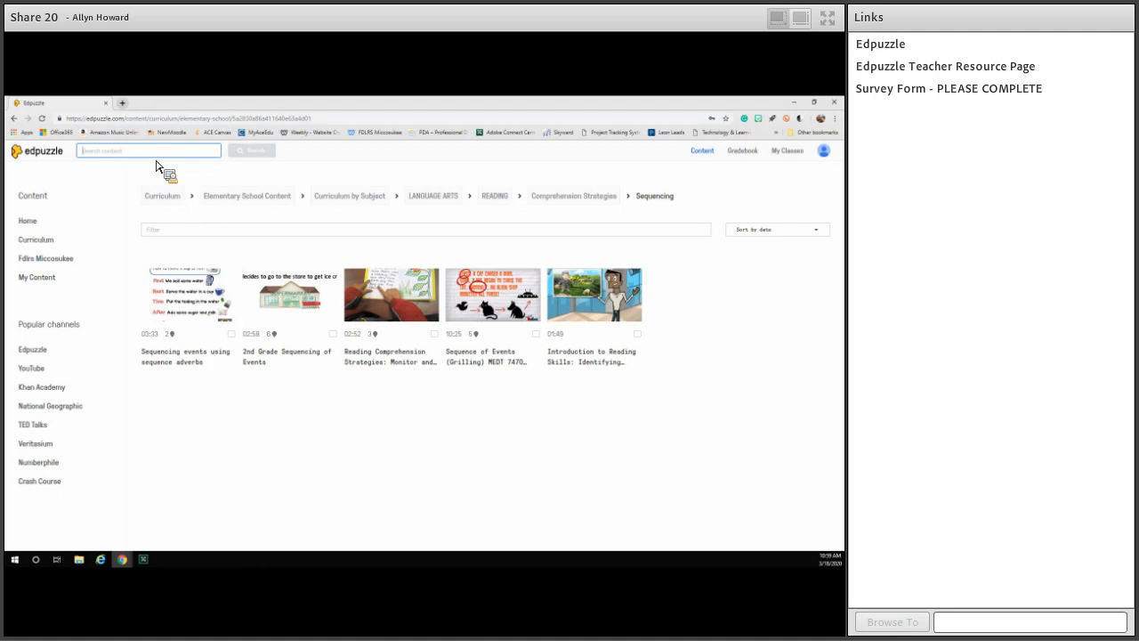
pyautogui.write('division')
pyautogui.press('Return')
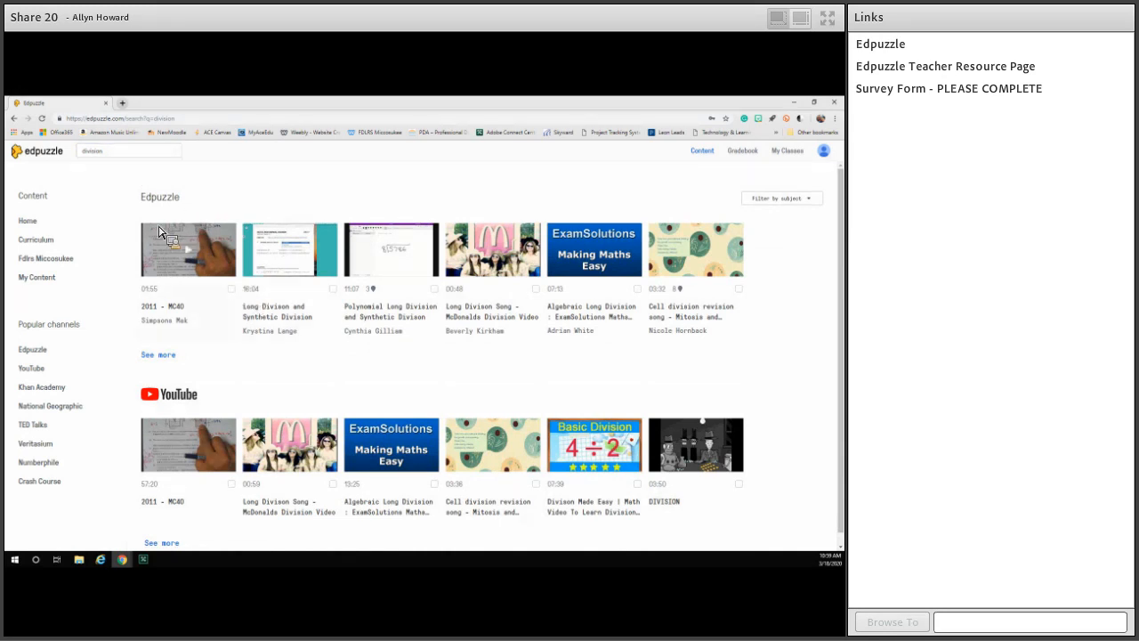
pyautogui.doubleClick(219, 203)
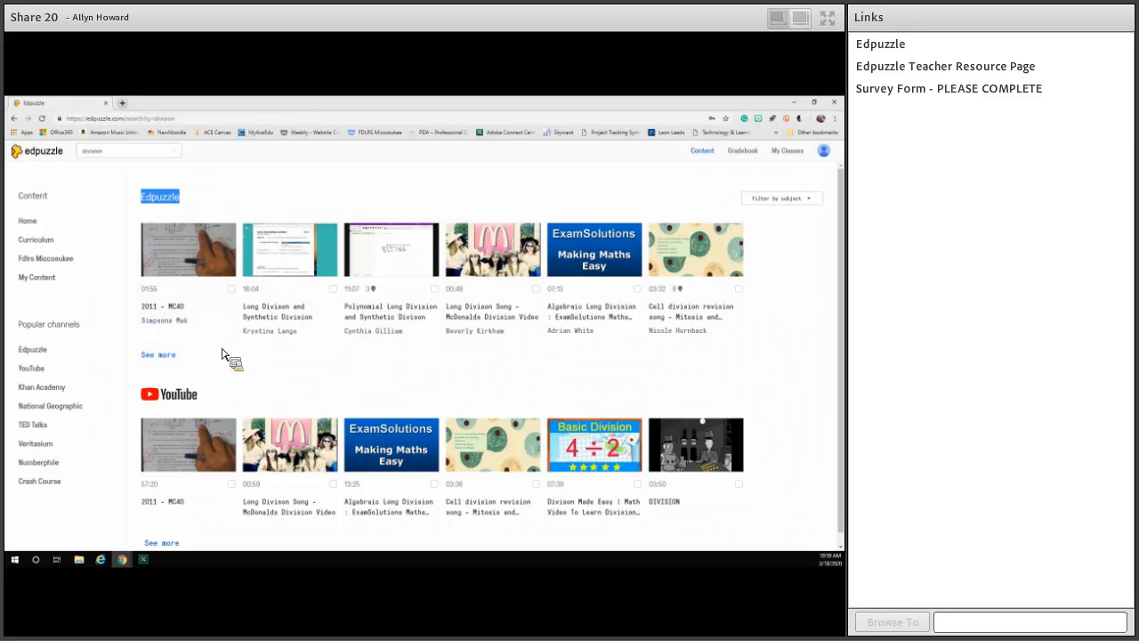
pyautogui.click(172, 359)
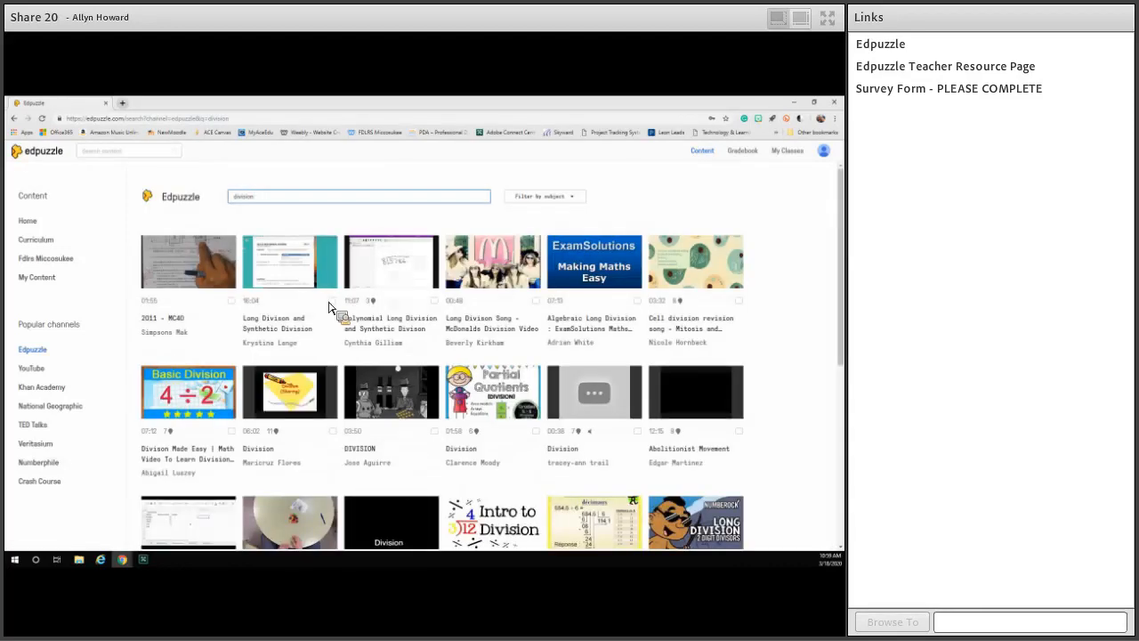
# Browse the division results and open the video "Division for Kids | Basic Math Learning Video".
pyautogui.scroll(-5, 463, 343)
pyautogui.scroll(1, 337, 383)
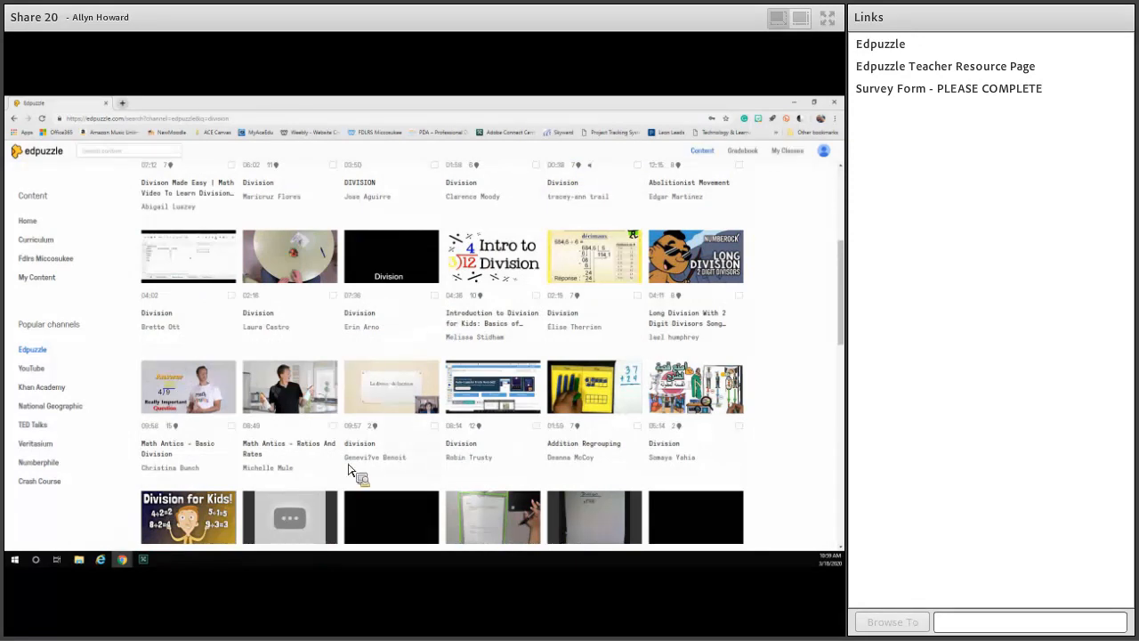
pyautogui.scroll(3, 361, 478)
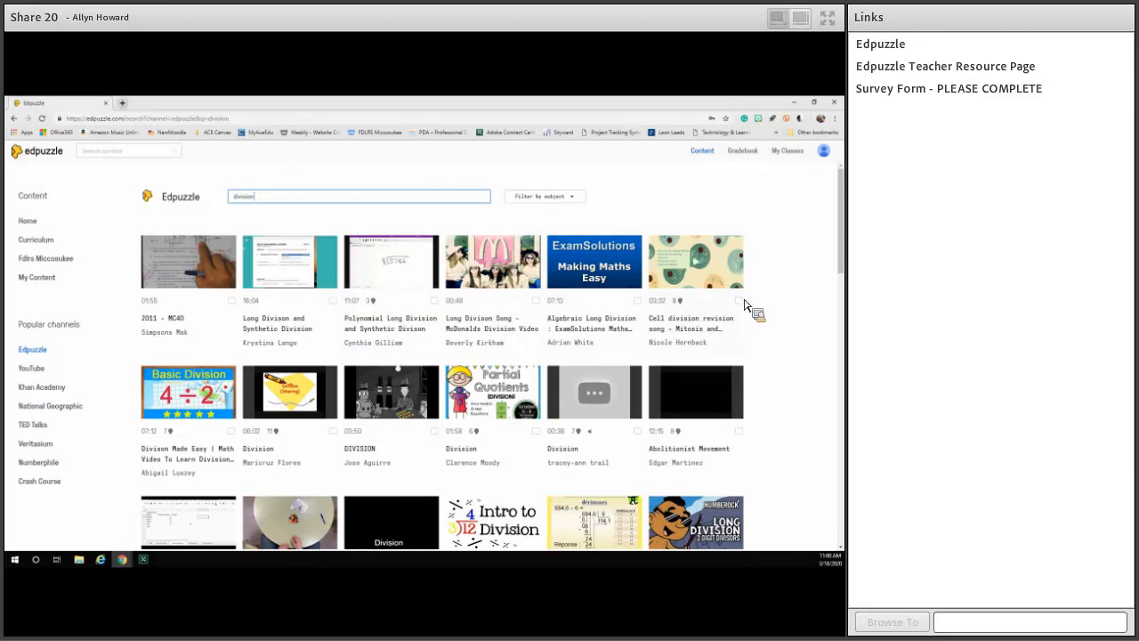
pyautogui.scroll(-2, 753, 308)
pyautogui.scroll(-2, 313, 323)
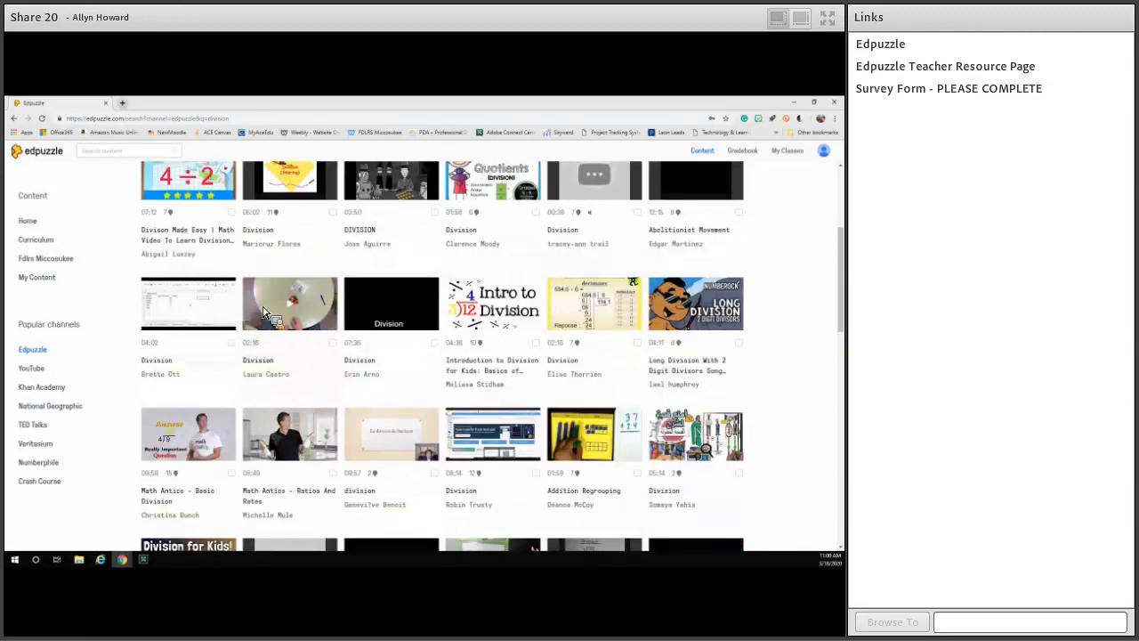
pyautogui.scroll(-1, 546, 317)
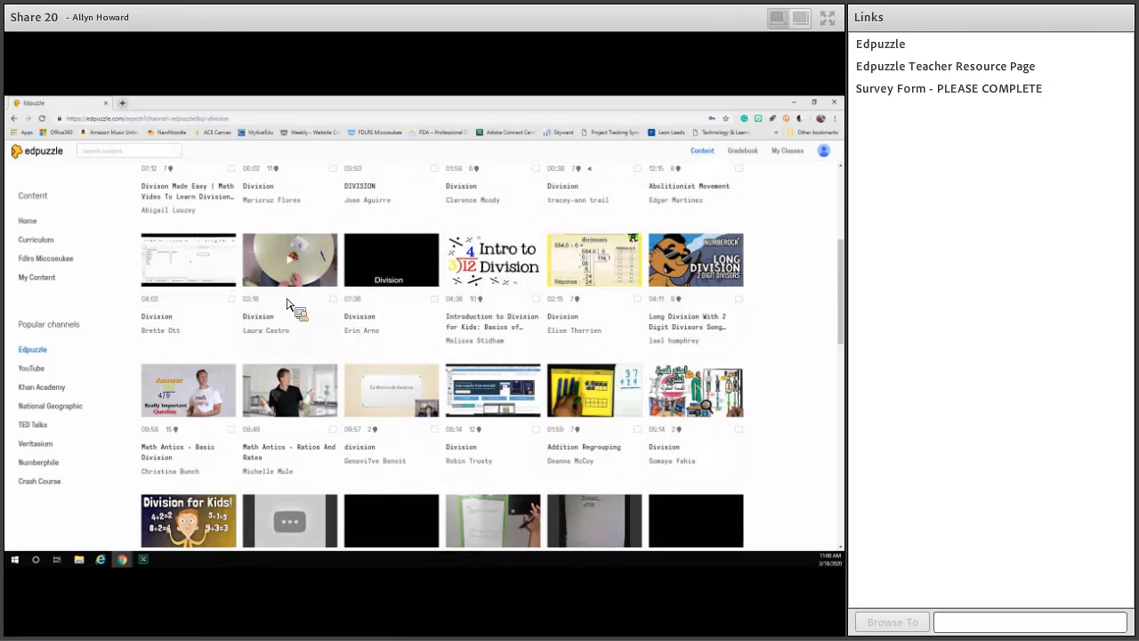
pyautogui.scroll(-1, 267, 299)
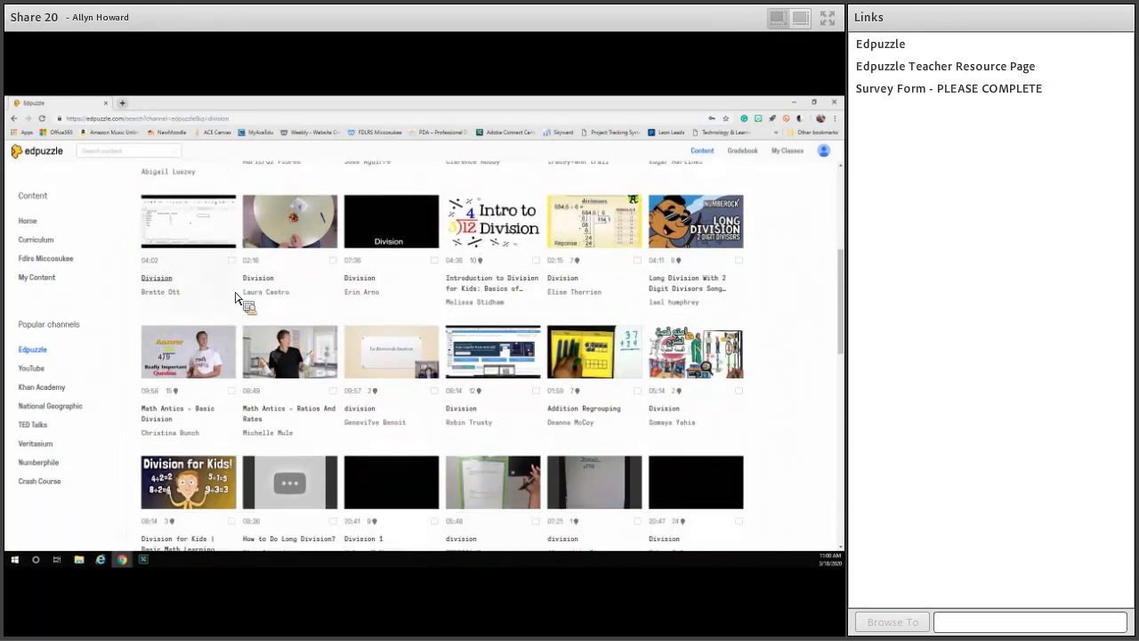
pyautogui.scroll(-3, 234, 356)
pyautogui.click(193, 381)
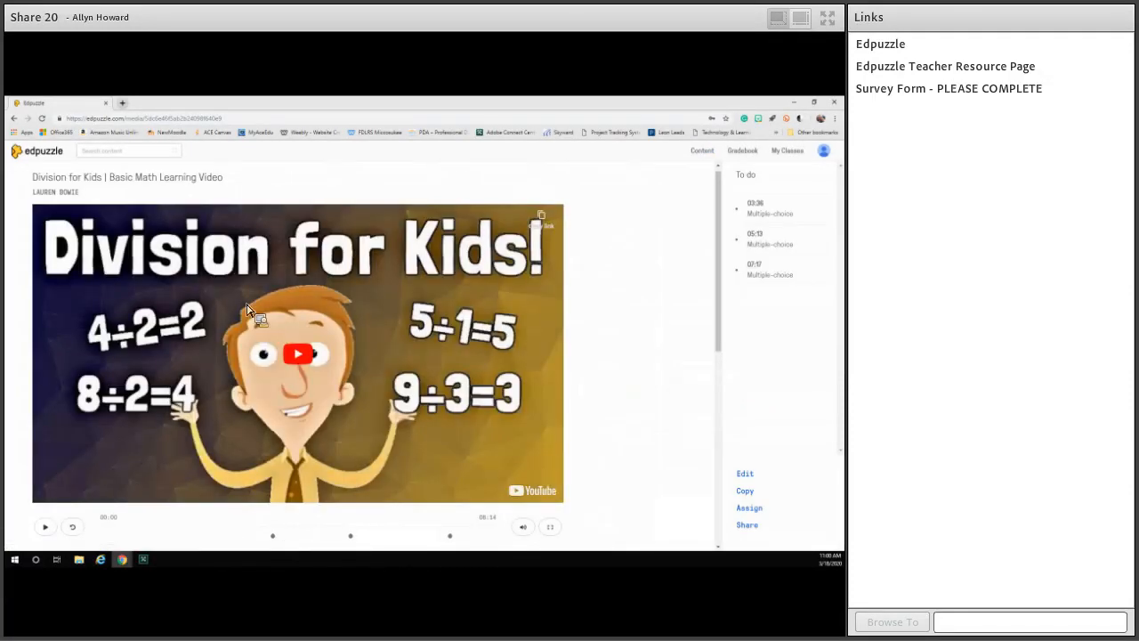
# Go to the video's first multiple-choice question, at 03:36, and submit the answer "Put groups of things together.".
pyautogui.scroll(-2, 231, 282)
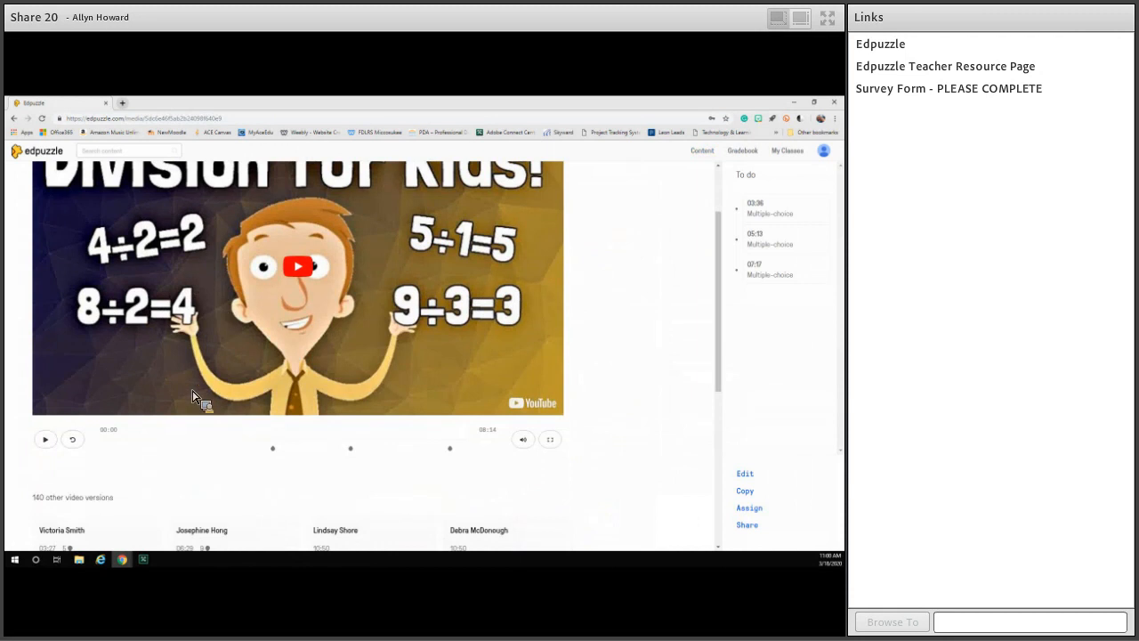
pyautogui.click(276, 449)
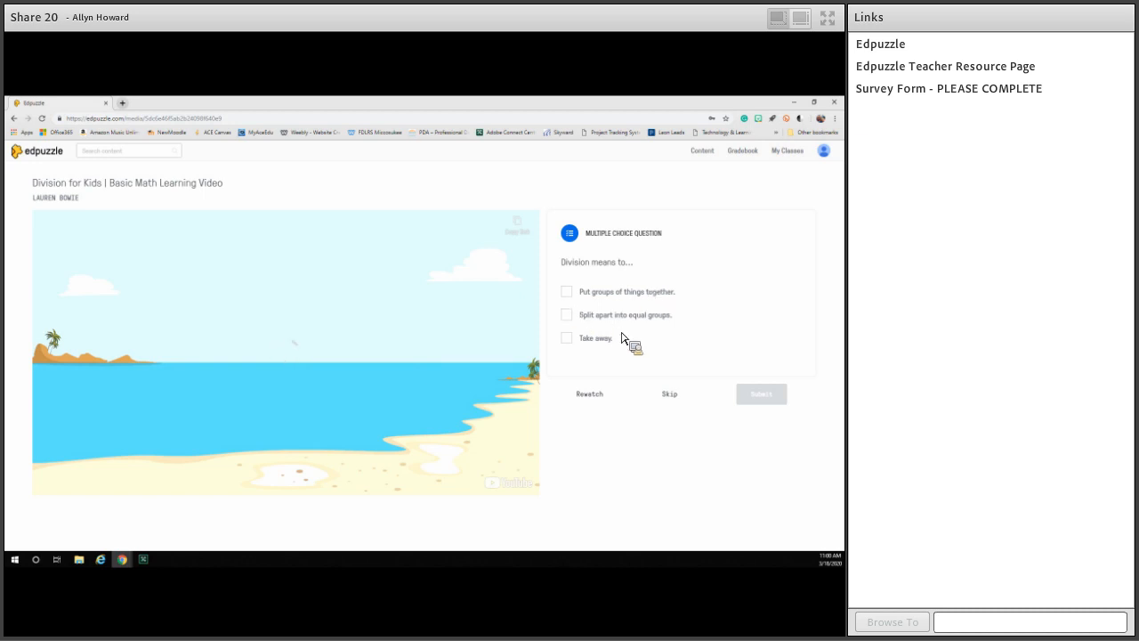
pyautogui.click(608, 299)
pyautogui.click(757, 400)
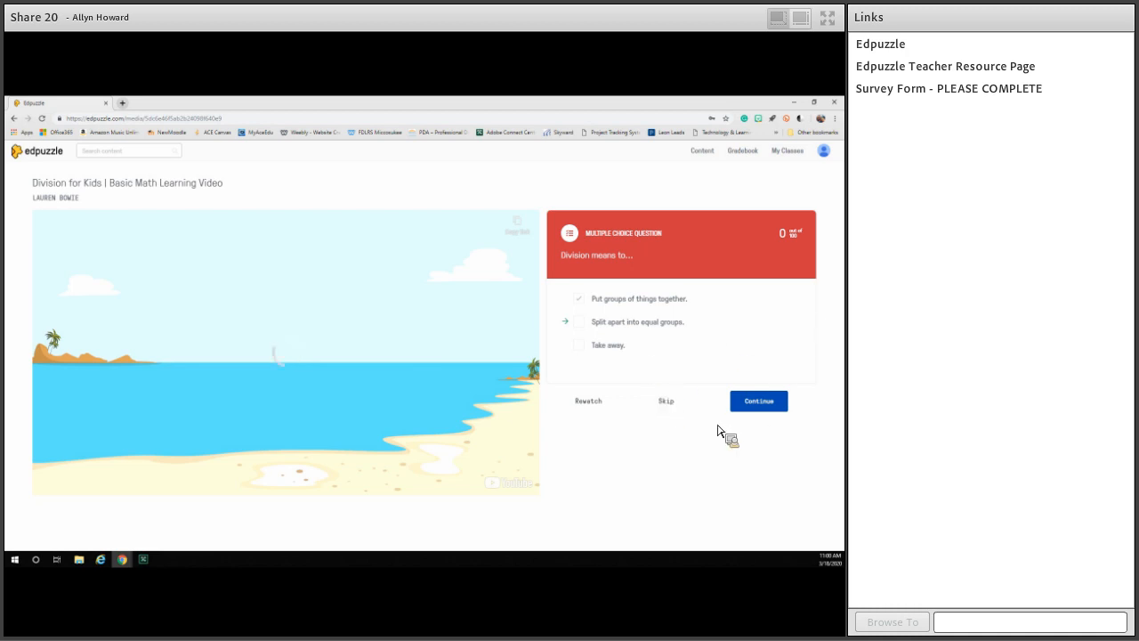
# Skip past the answered first question, go to the multiple-choice question at 05:13 and skip it, pausing the video.
pyautogui.click(667, 403)
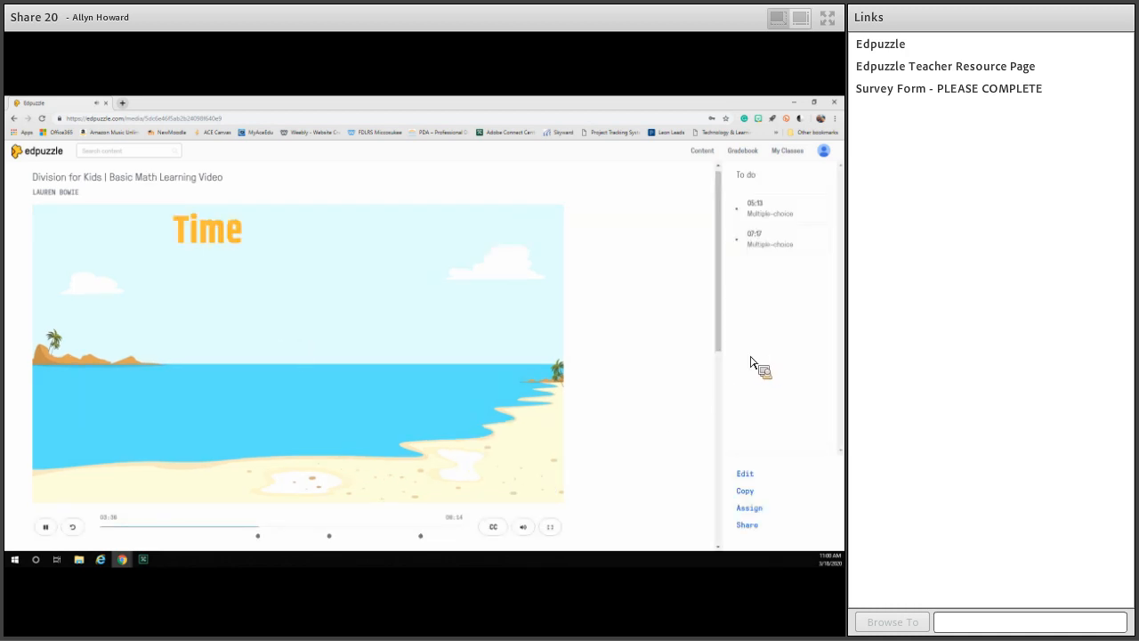
pyautogui.click(46, 481)
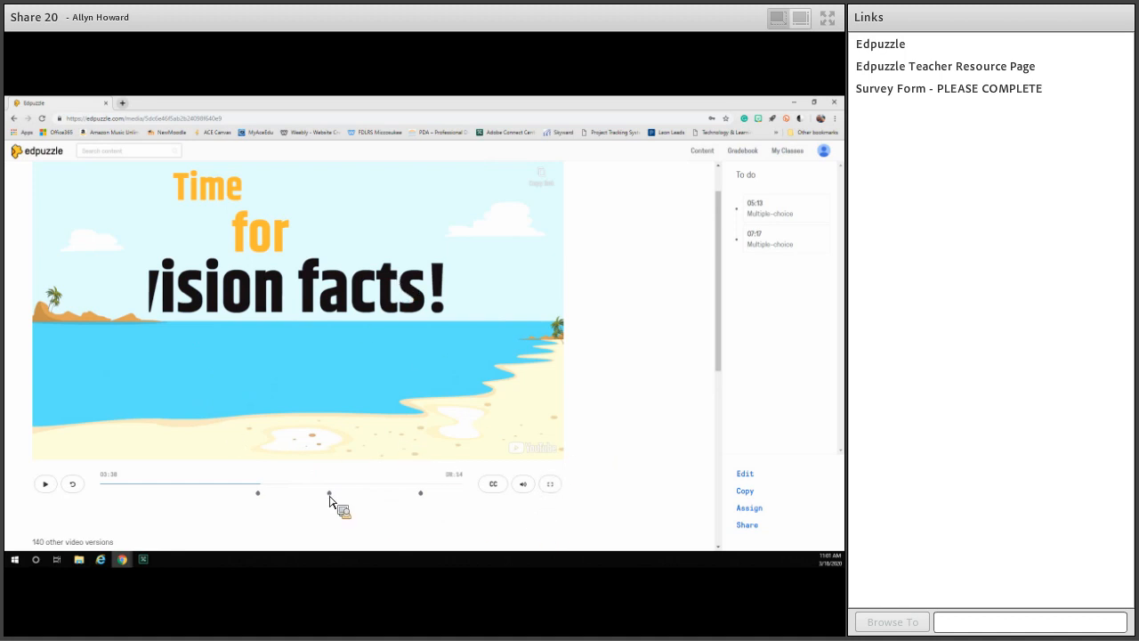
pyautogui.click(430, 497)
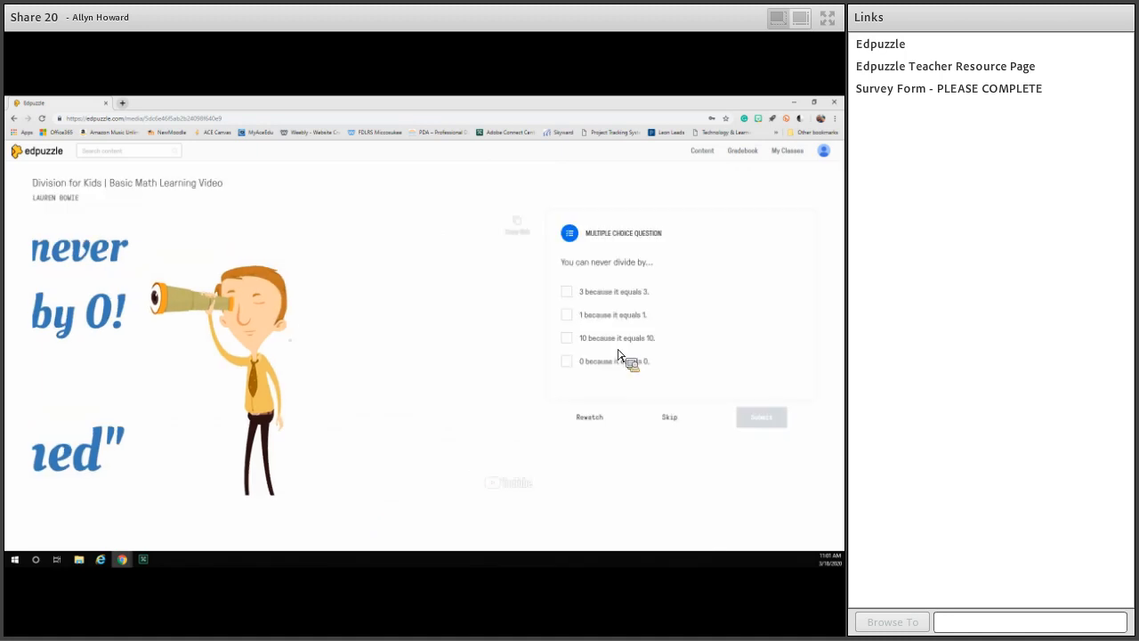
pyautogui.click(666, 418)
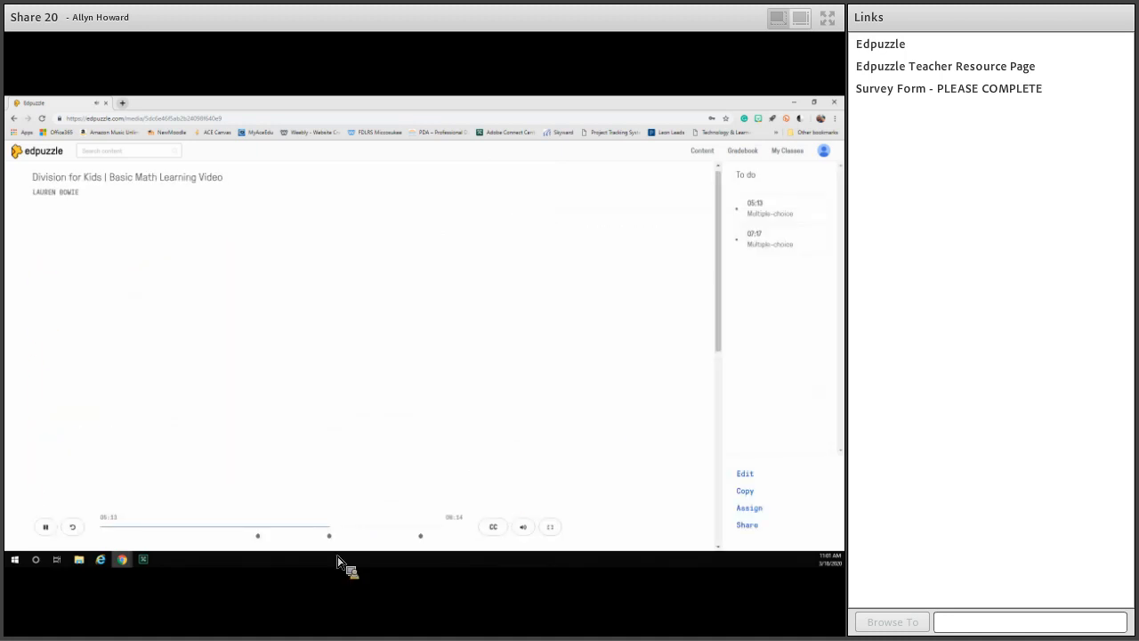
pyautogui.click(45, 526)
# Look through the other versions of the video, expanding the list, and the similar videos below it.
pyautogui.scroll(-2, 611, 483)
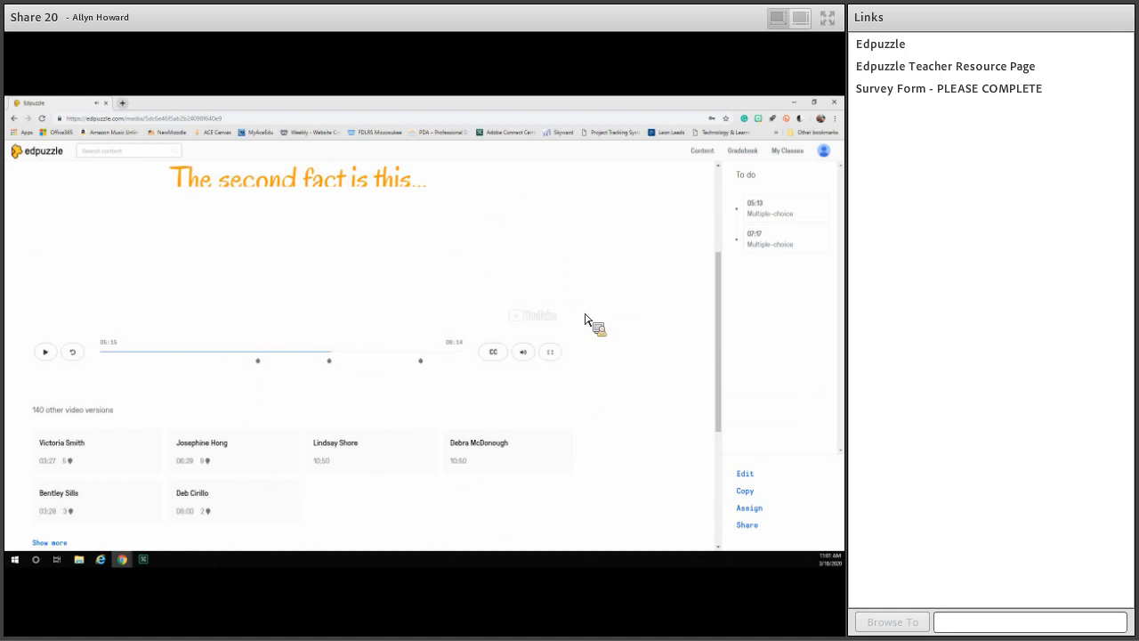
pyautogui.scroll(1, 508, 306)
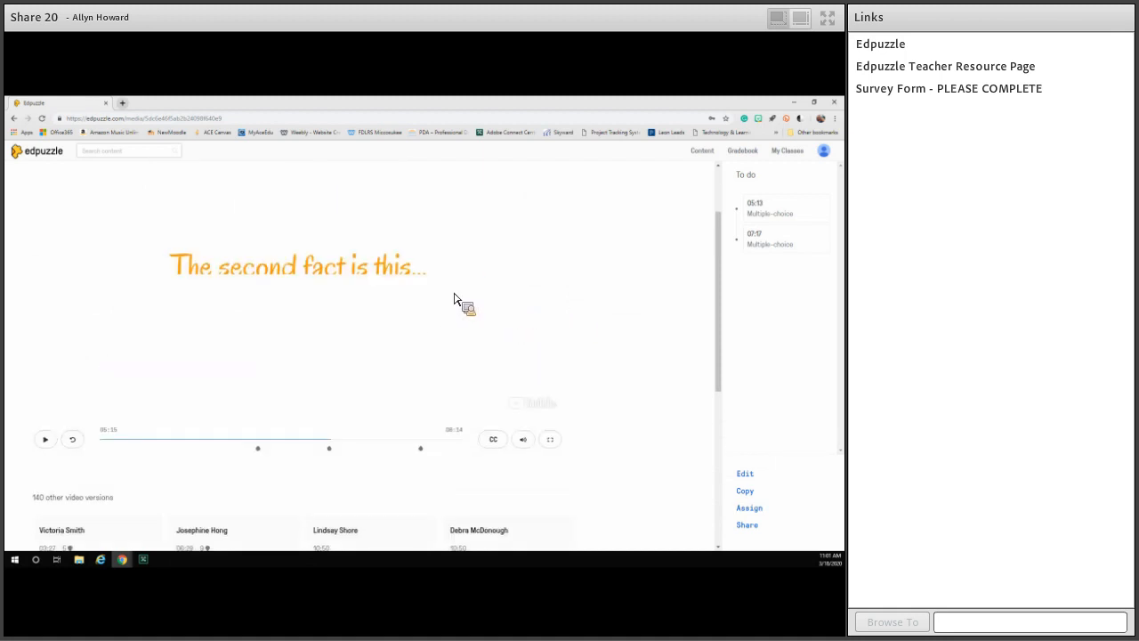
pyautogui.scroll(-1, 33, 425)
pyautogui.scroll(-1, 53, 420)
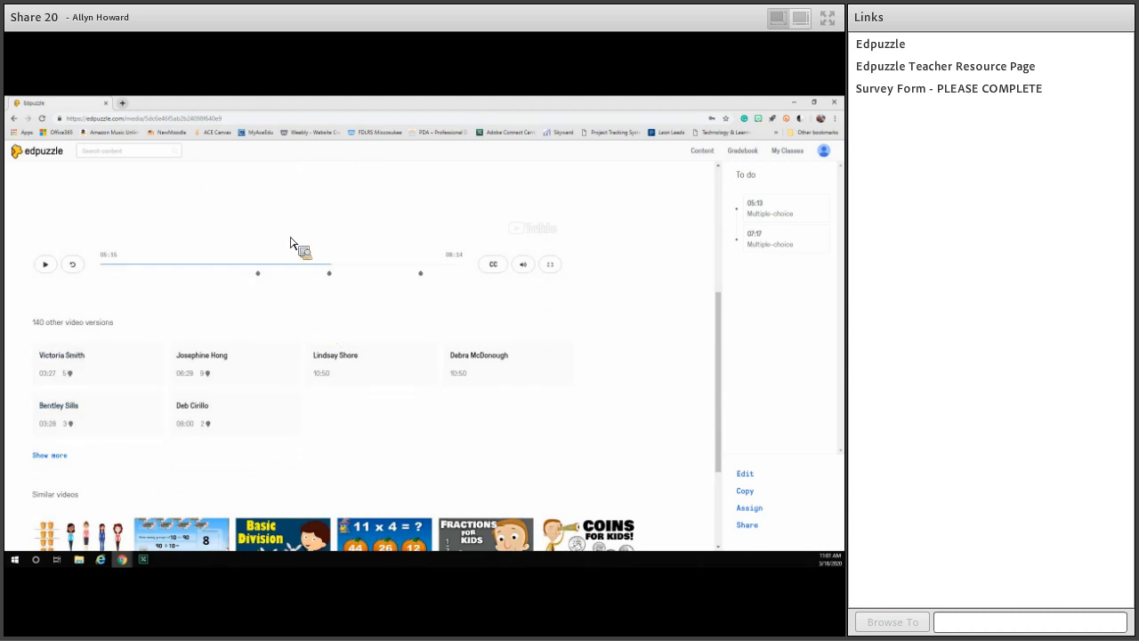
pyautogui.click(64, 456)
pyautogui.scroll(-2, 196, 427)
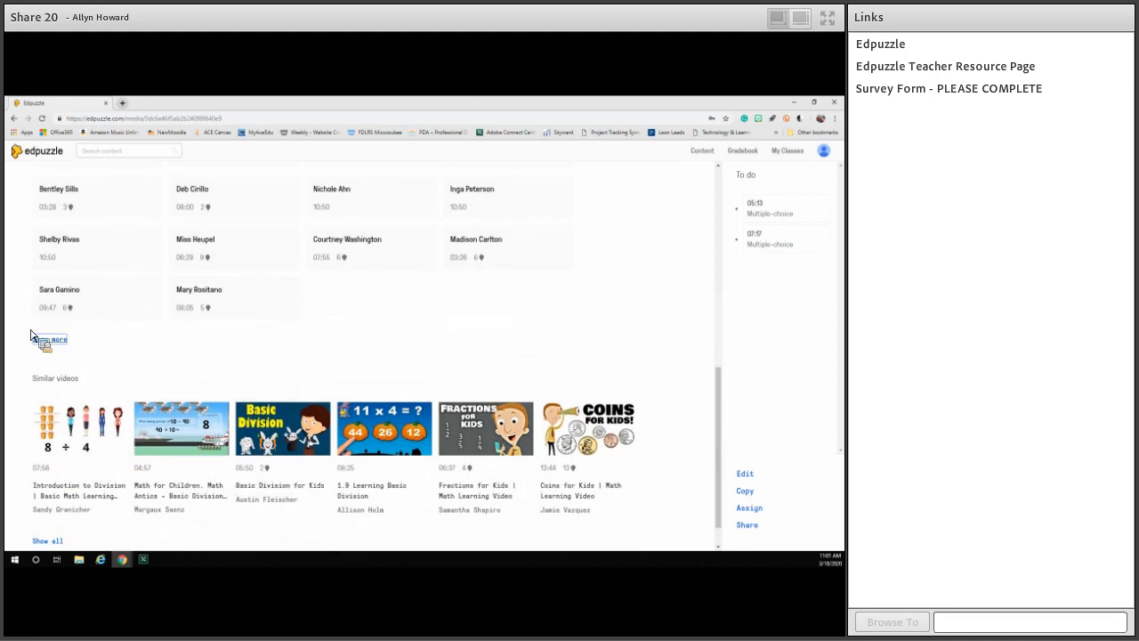
pyautogui.scroll(1, 374, 283)
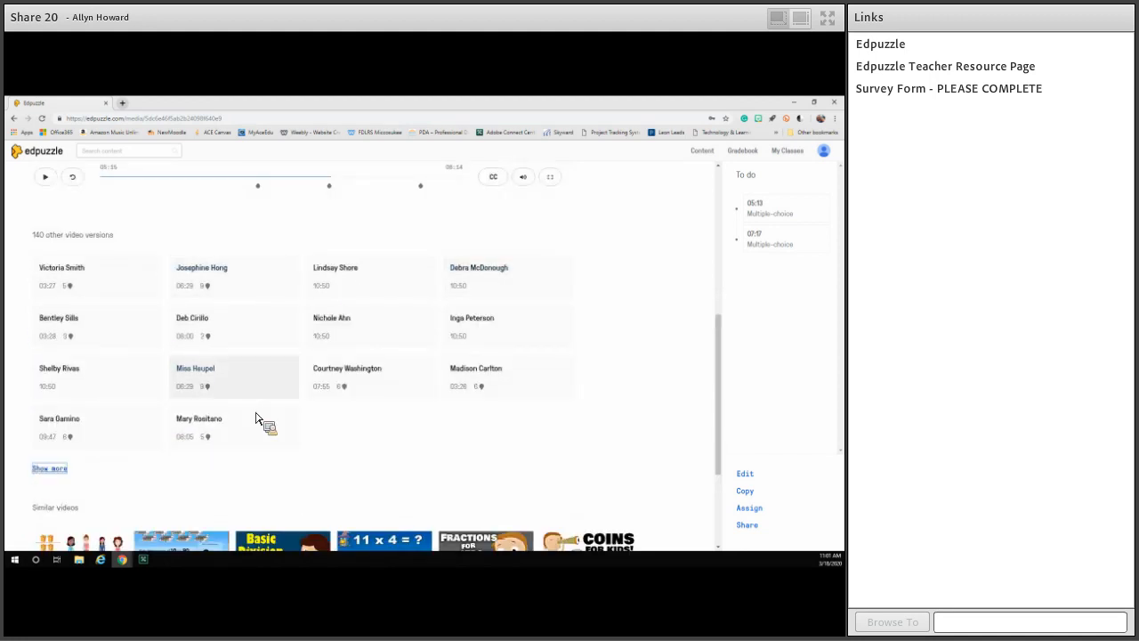
pyautogui.scroll(3, 318, 392)
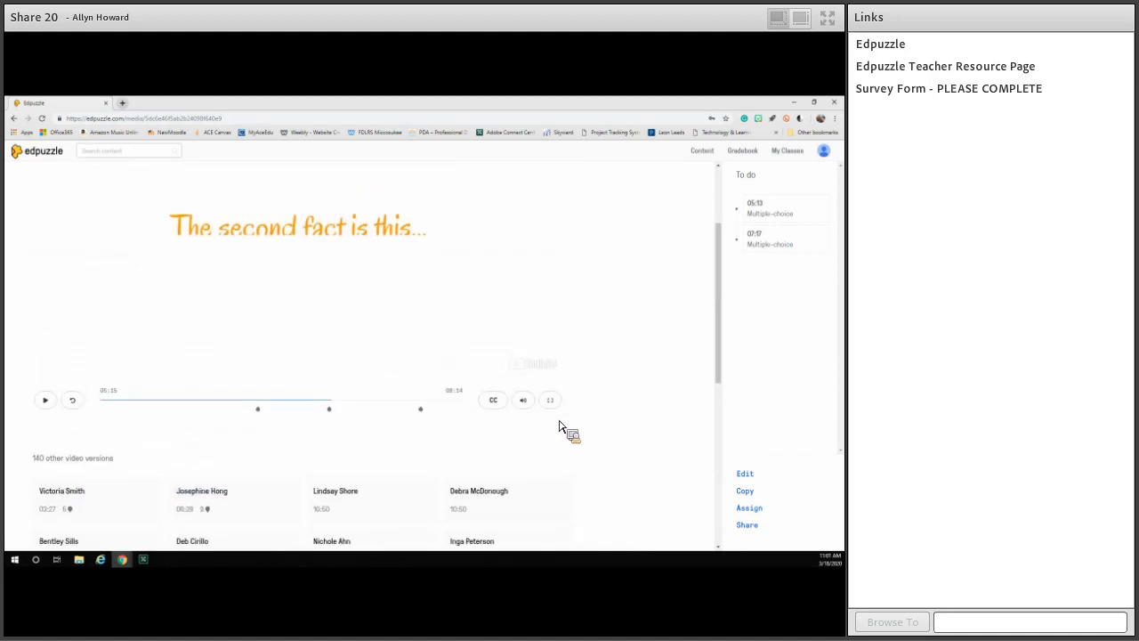
pyautogui.scroll(2, 534, 499)
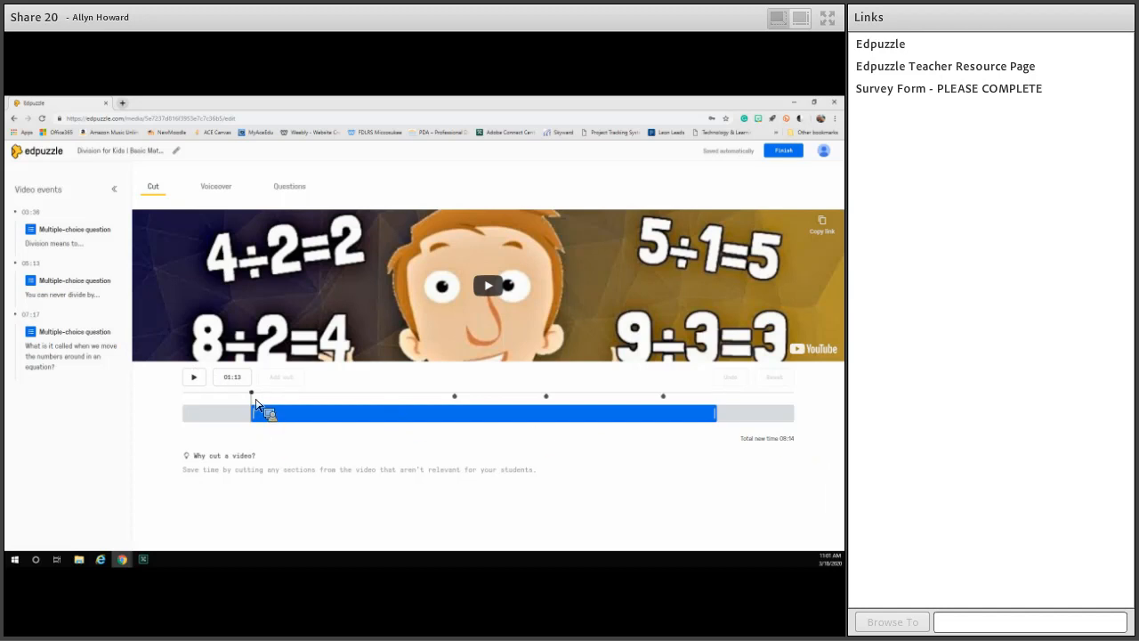
# Trim the editable copy of the video to start at about 01:20 and end at about 09:06, and collapse the video events list.
pyautogui.click(252, 396)
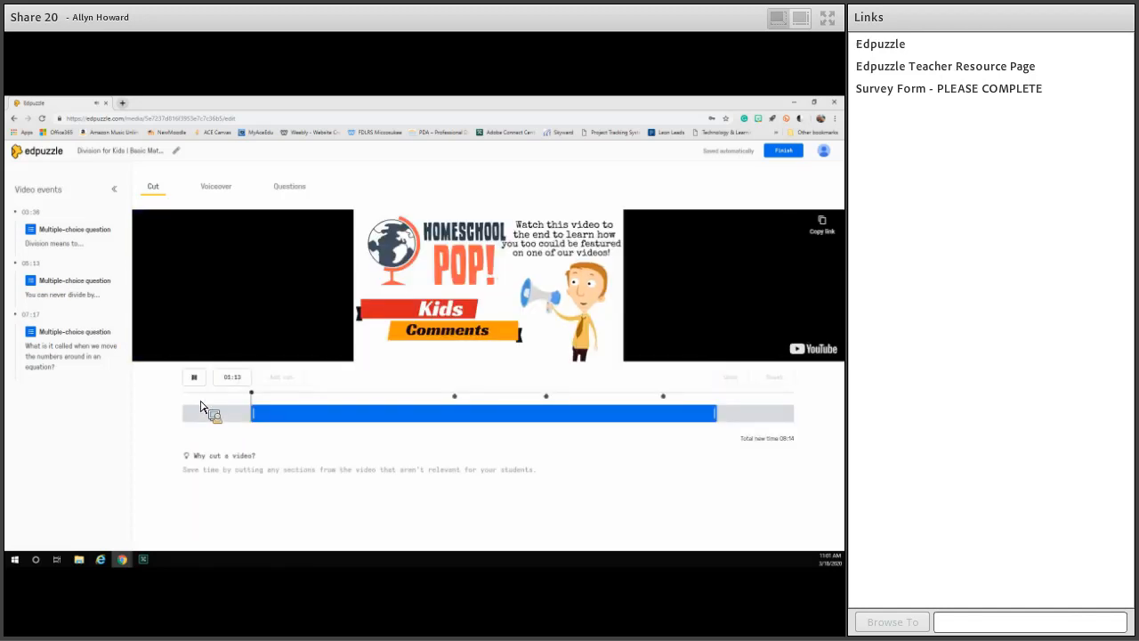
pyautogui.click(197, 381)
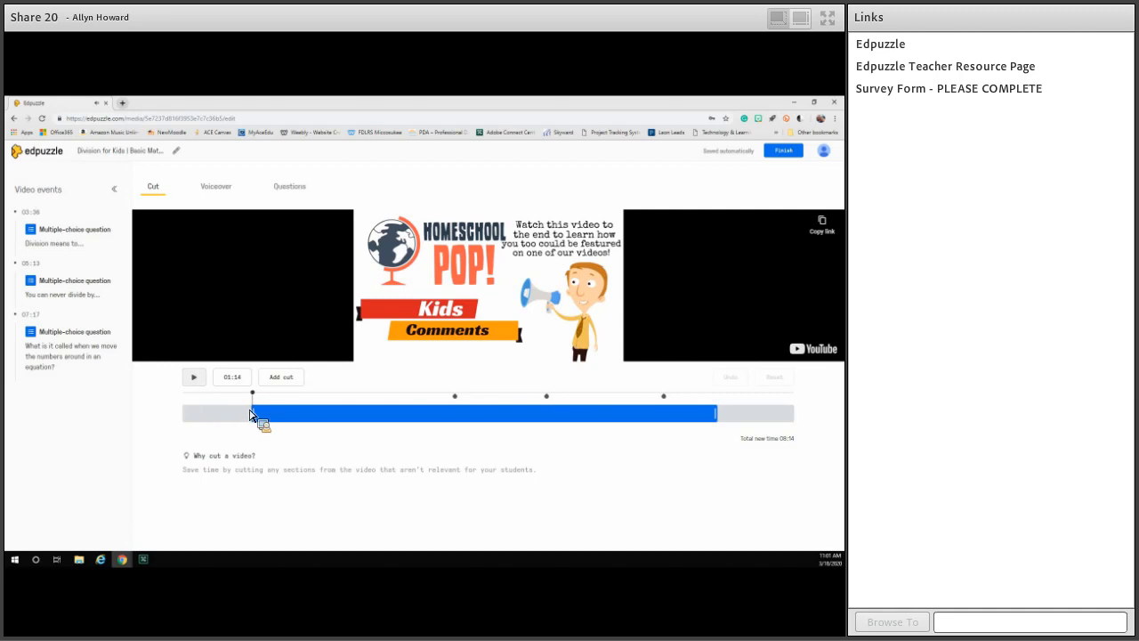
pyautogui.moveTo(259, 422)
pyautogui.mouseDown()
pyautogui.moveTo(171, 427)
pyautogui.moveTo(265, 429)
pyautogui.mouseUp()
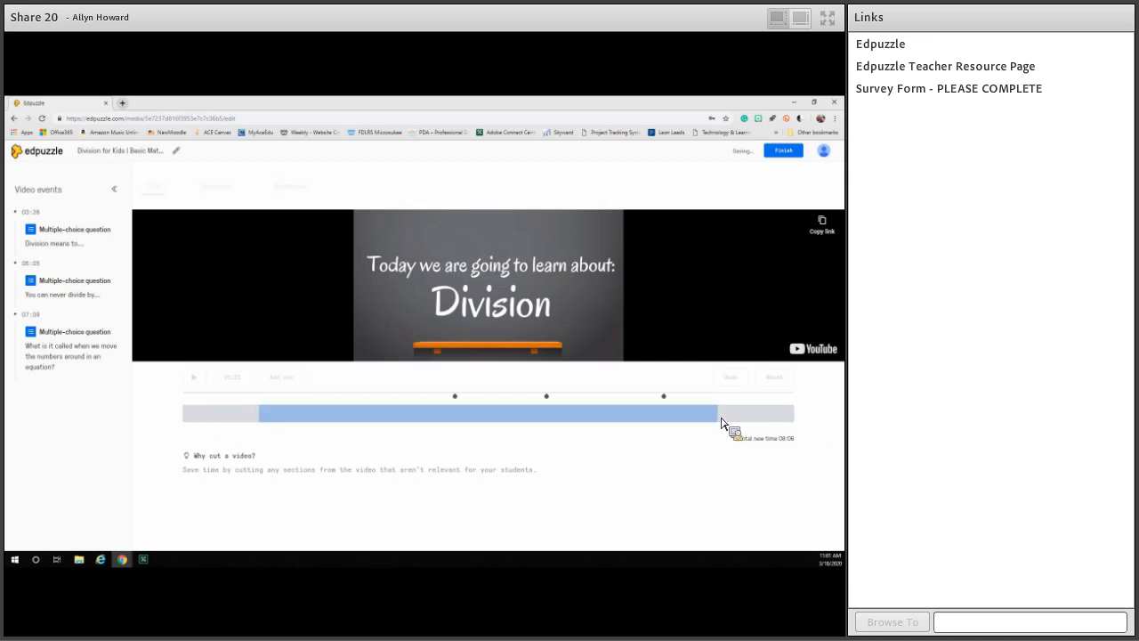
pyautogui.moveTo(783, 423); pyautogui.dragTo(706, 428)
pyautogui.moveTo(701, 427); pyautogui.dragTo(698, 425)
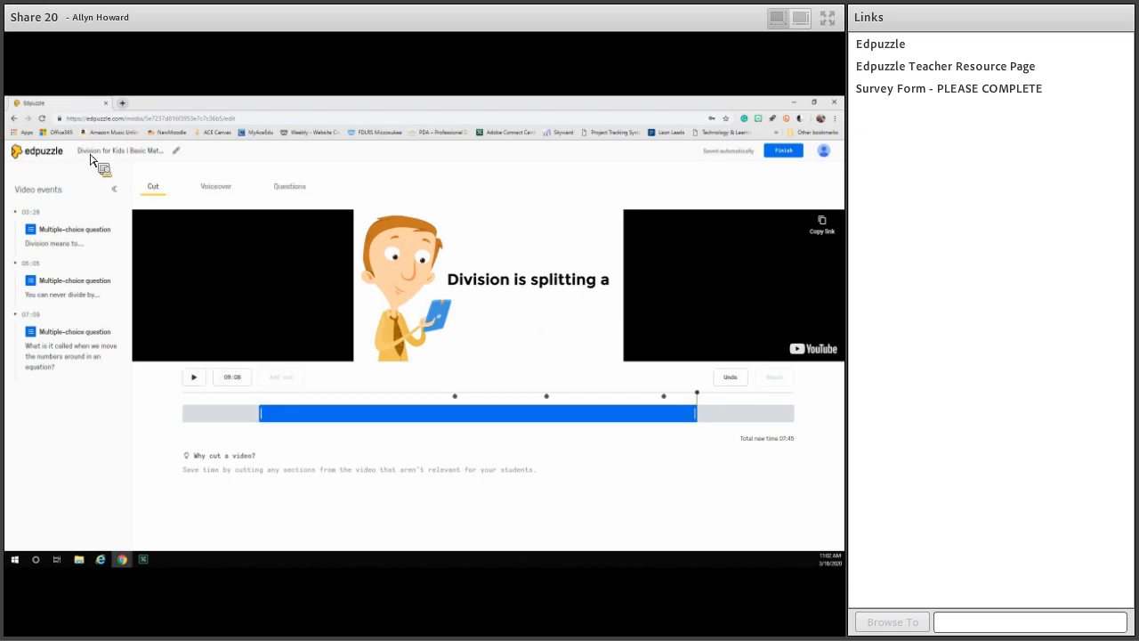
pyautogui.click(114, 192)
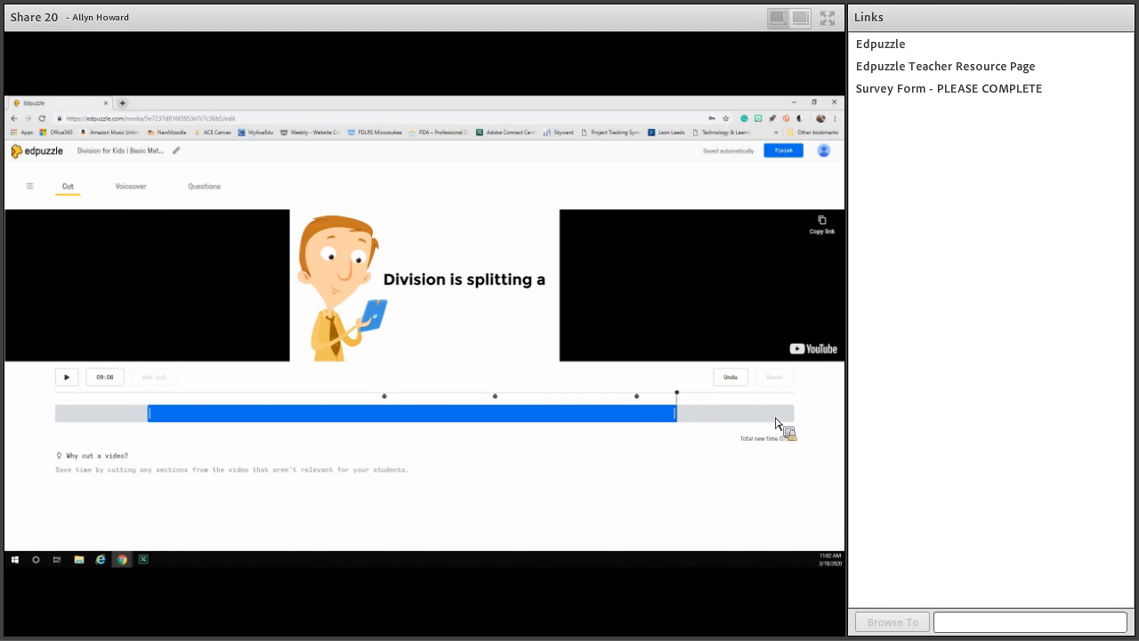
# Try to record a voiceover for the trimmed video, dismissing the microphone permission request.
pyautogui.click(131, 187)
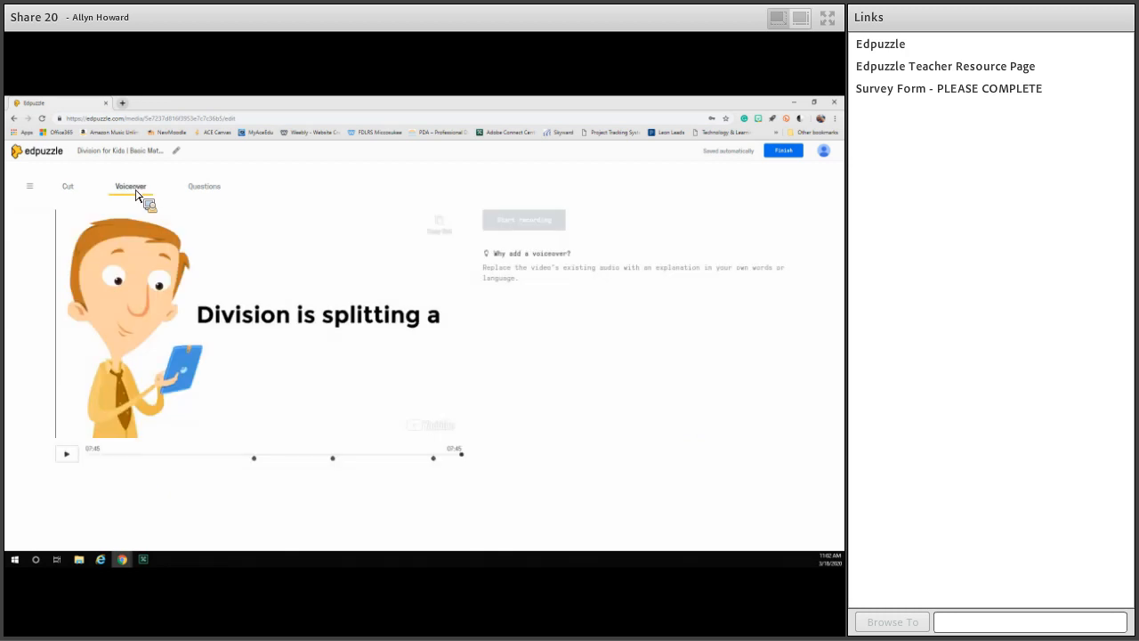
pyautogui.click(69, 459)
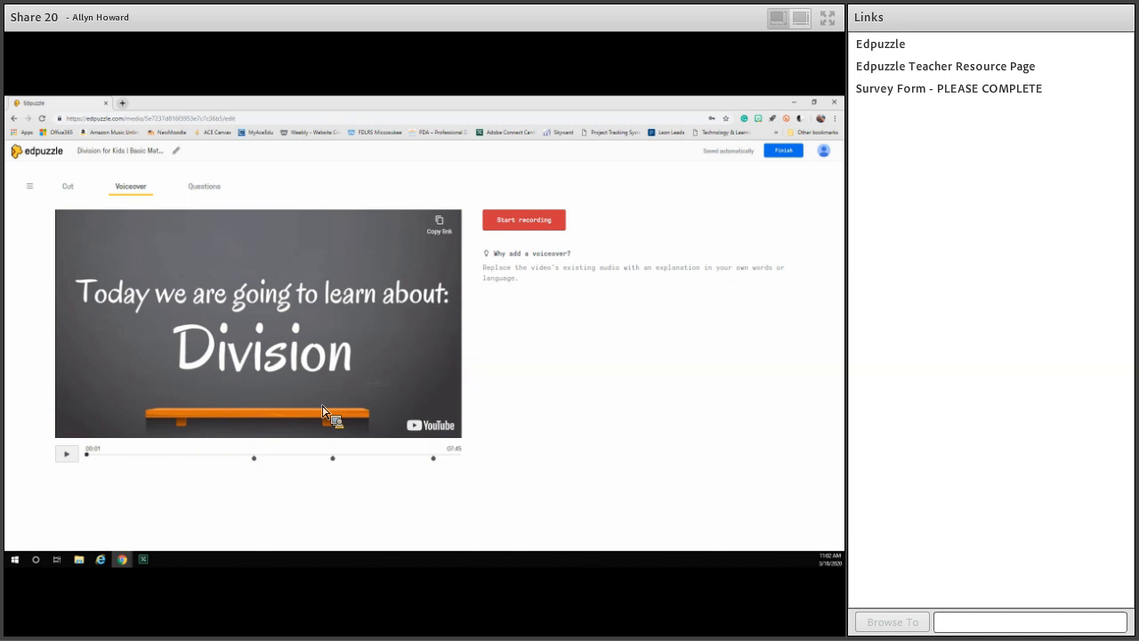
pyautogui.click(562, 225)
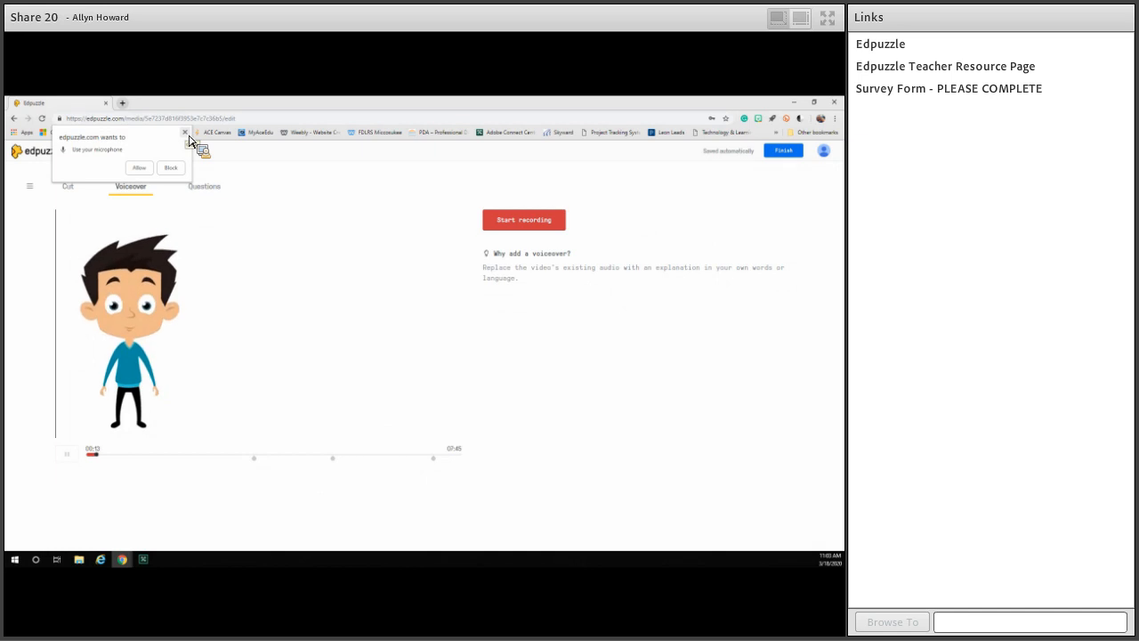
pyautogui.click(186, 134)
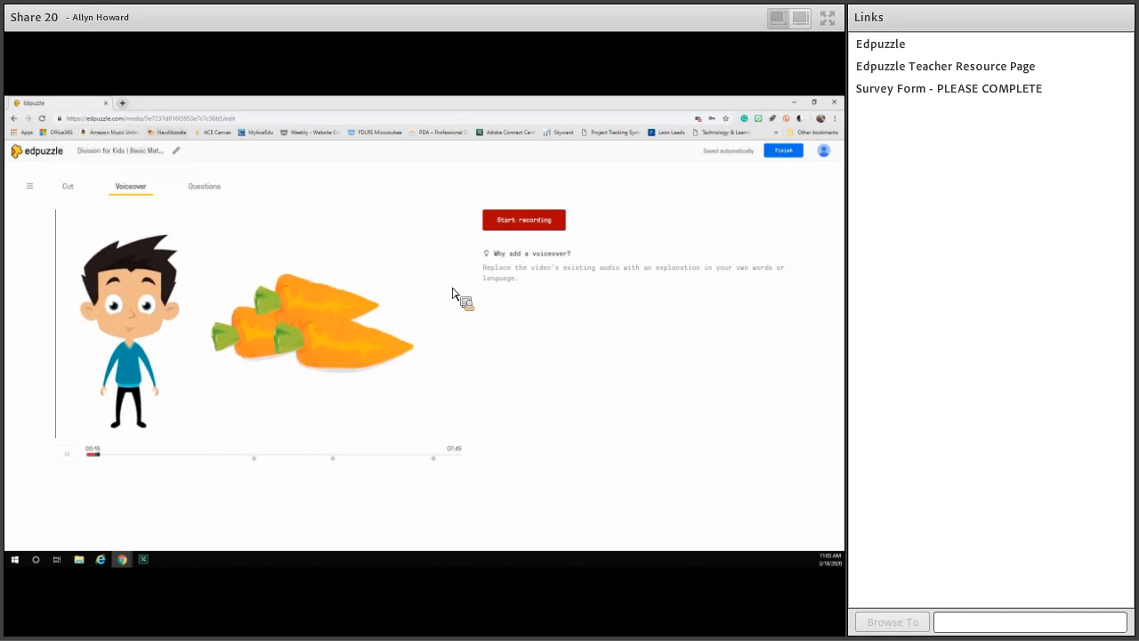
# Pause the video in the question editor, start a new multiple-choice question and add three extra answer choices.
pyautogui.click(206, 189)
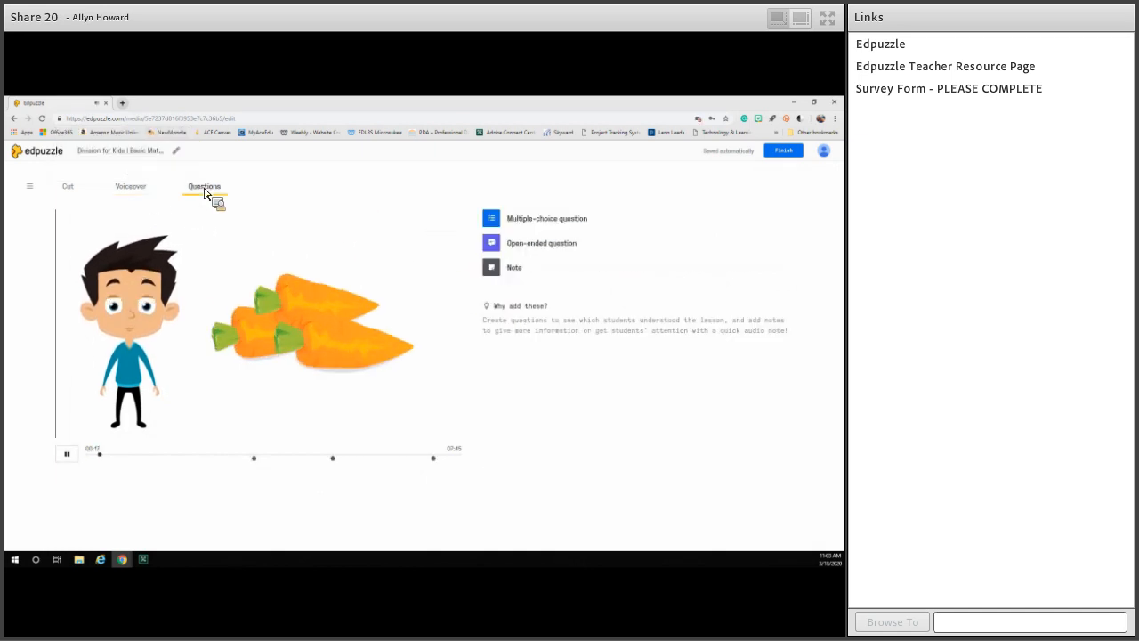
pyautogui.click(70, 456)
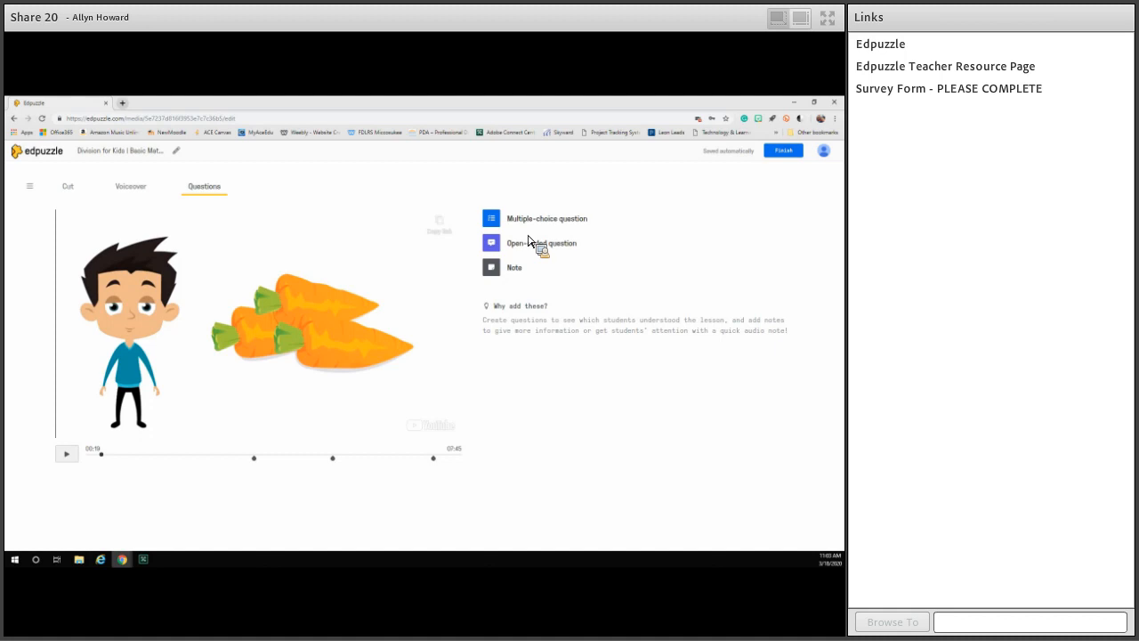
pyautogui.click(501, 222)
pyautogui.scroll(-1, 558, 269)
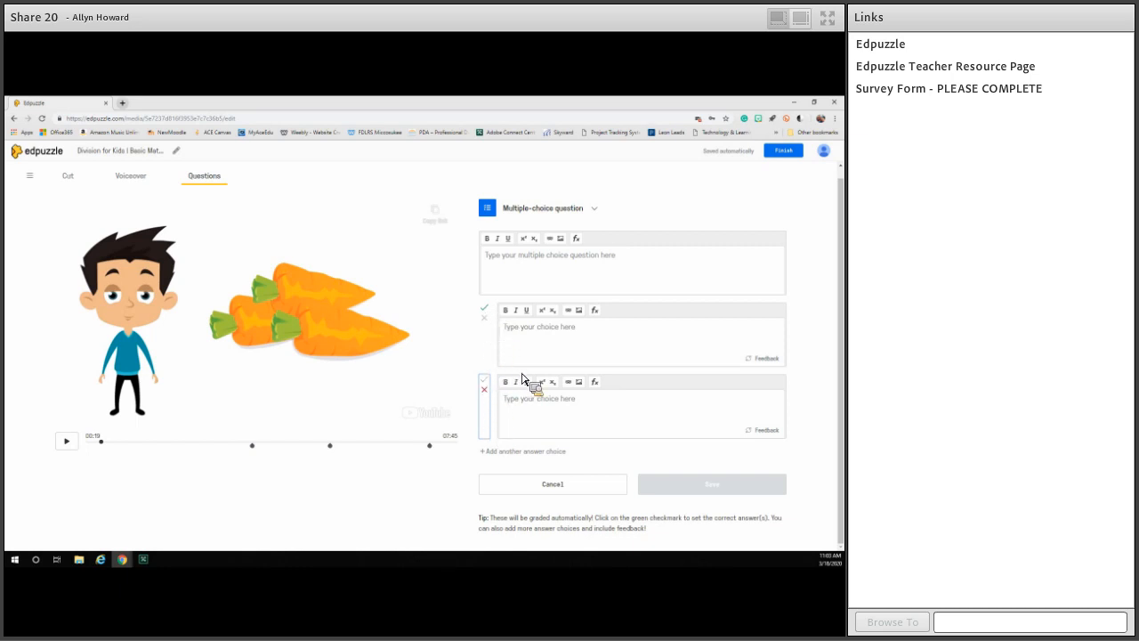
pyautogui.click(492, 452)
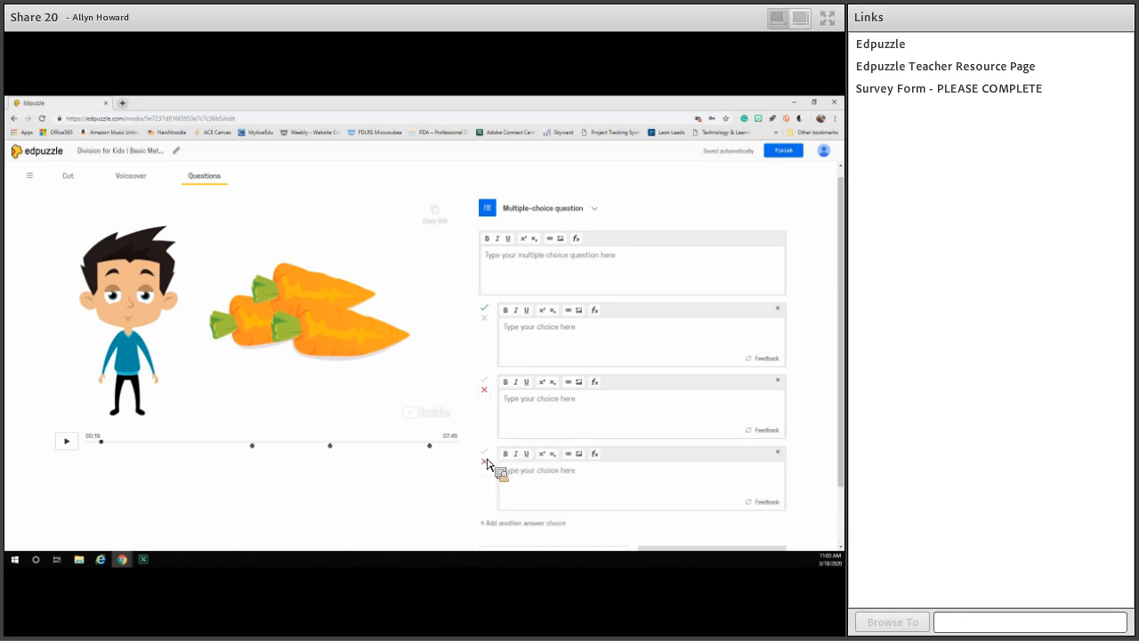
pyautogui.click(494, 453)
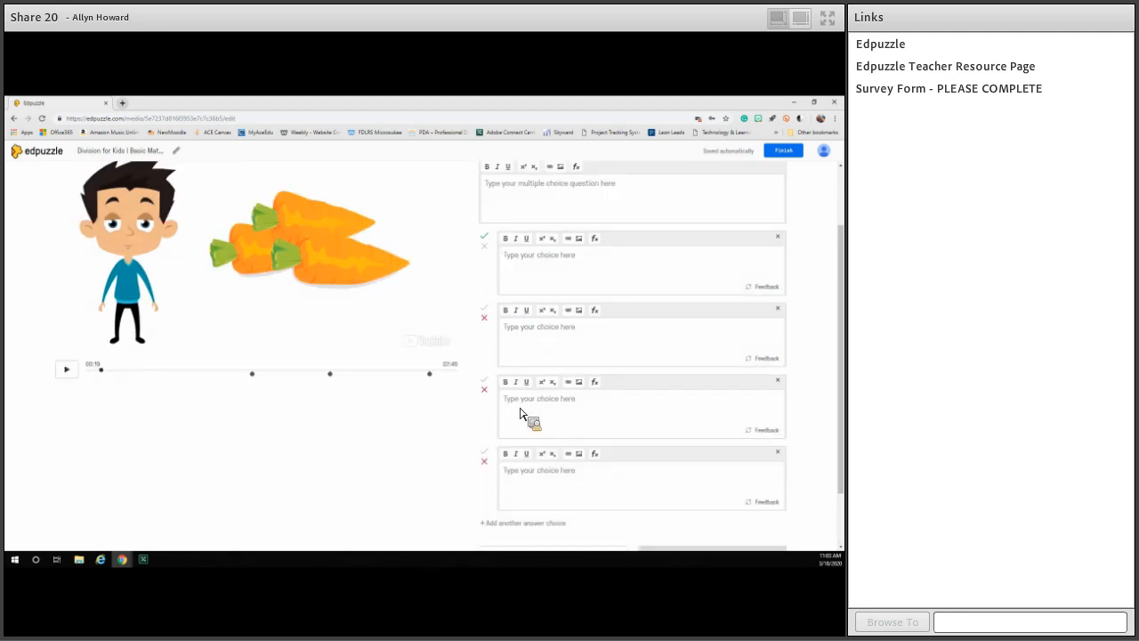
pyautogui.click(487, 454)
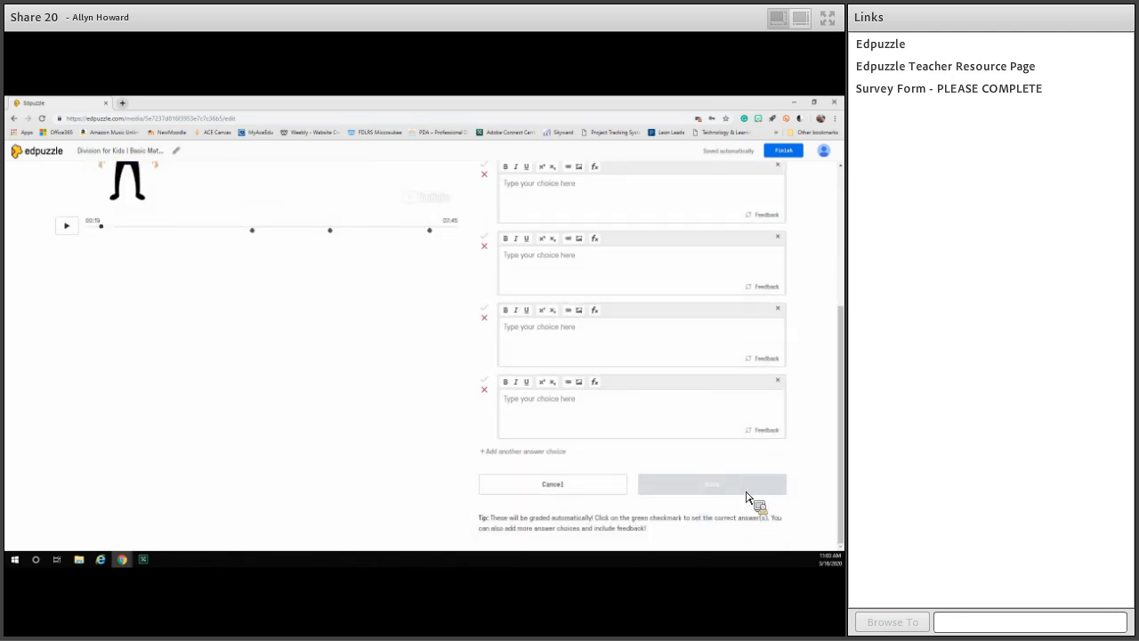
# Switch the first answer choice to feedback entry and place the cursor in the second choice's text field.
pyautogui.scroll(3, 774, 374)
pyautogui.click(766, 368)
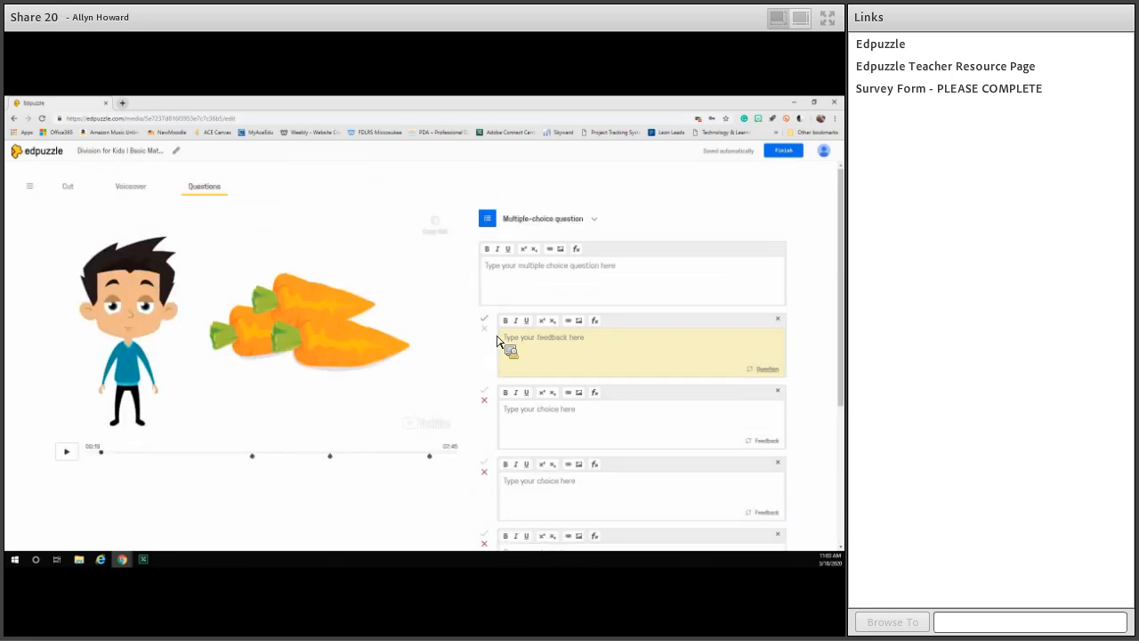
pyautogui.click(546, 358)
pyautogui.click(536, 424)
# Look over the remaining answer choices and the other question types available for this question.
pyautogui.scroll(-1, 615, 462)
pyautogui.scroll(-4, 615, 467)
pyautogui.scroll(-1, 623, 473)
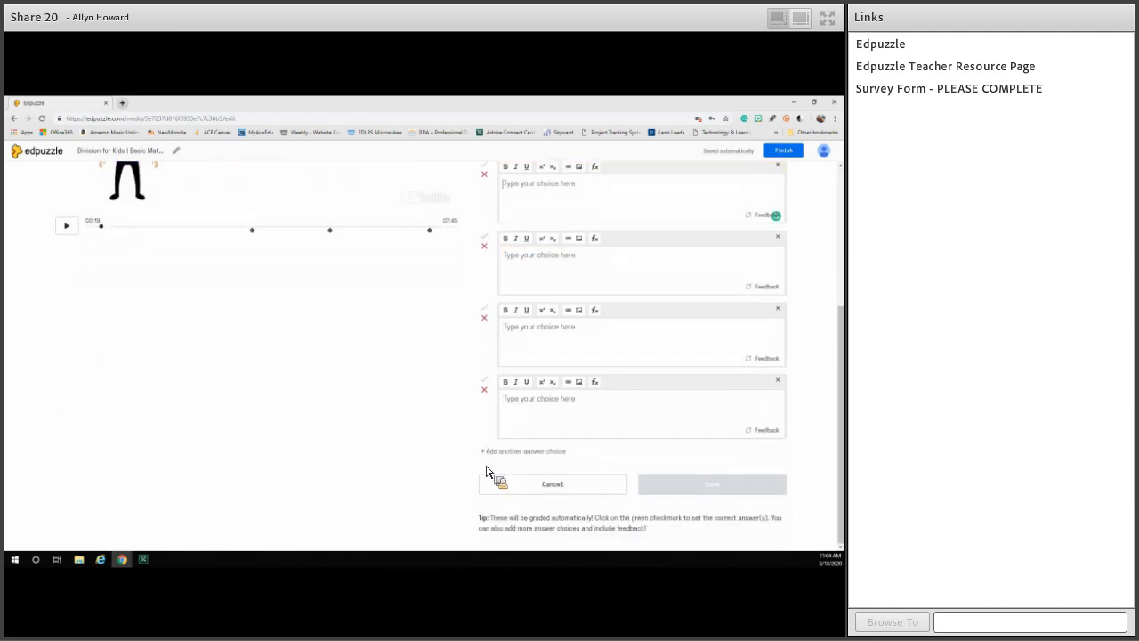
pyautogui.scroll(6, 711, 363)
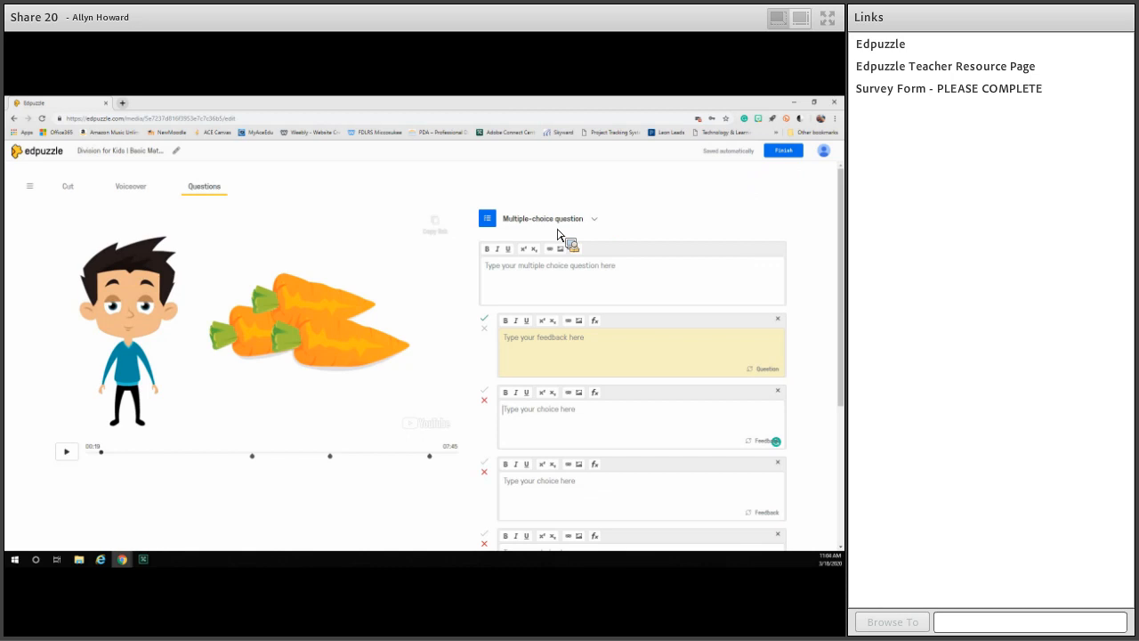
pyautogui.click(594, 221)
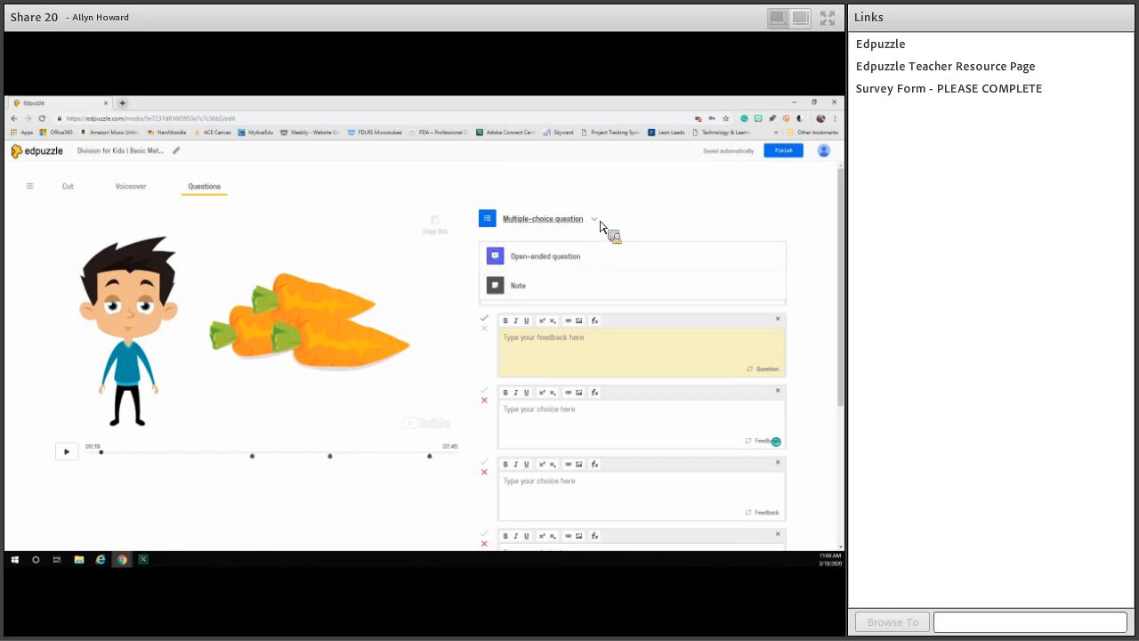
pyautogui.scroll(-1, 320, 382)
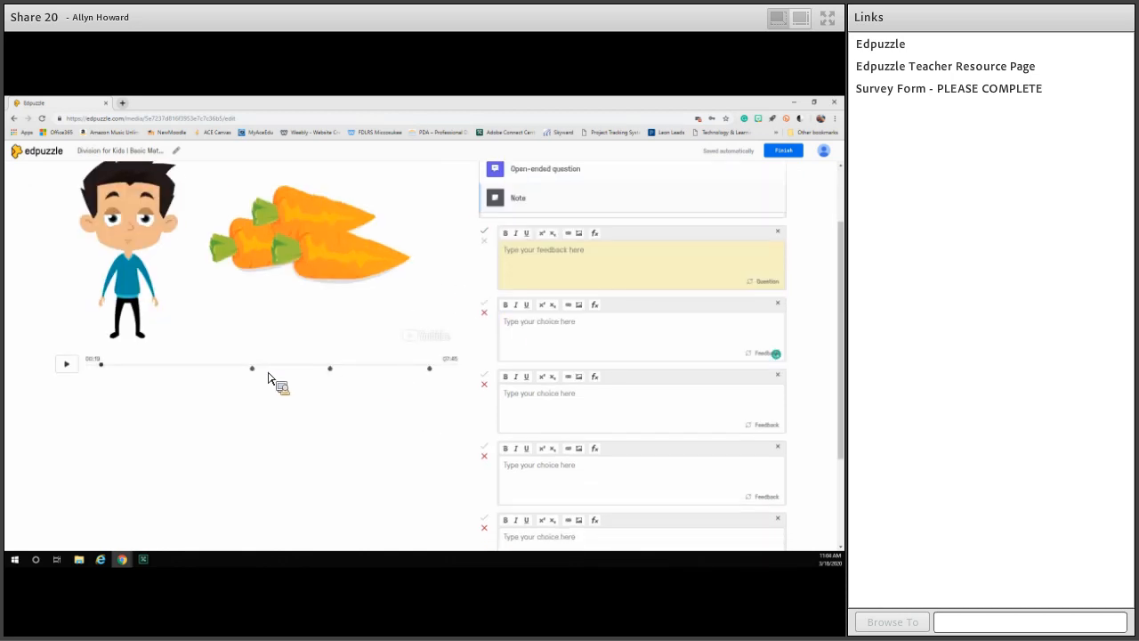
# Move the playhead to 01:48 and enter the placeholder text "dvfdsfa" as the question and "fadfda" as the first choice's feedback.
pyautogui.click(172, 367)
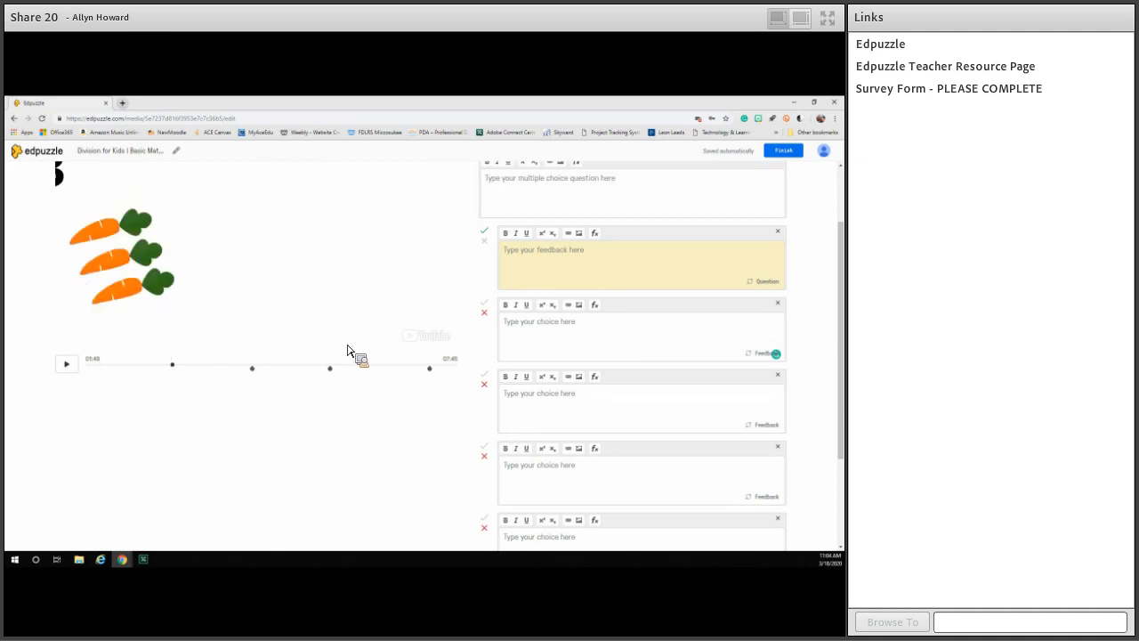
pyautogui.scroll(1, 639, 235)
pyautogui.click(598, 285)
pyautogui.write('dvidvd')
pyautogui.click(586, 355)
pyautogui.write('svdvd')
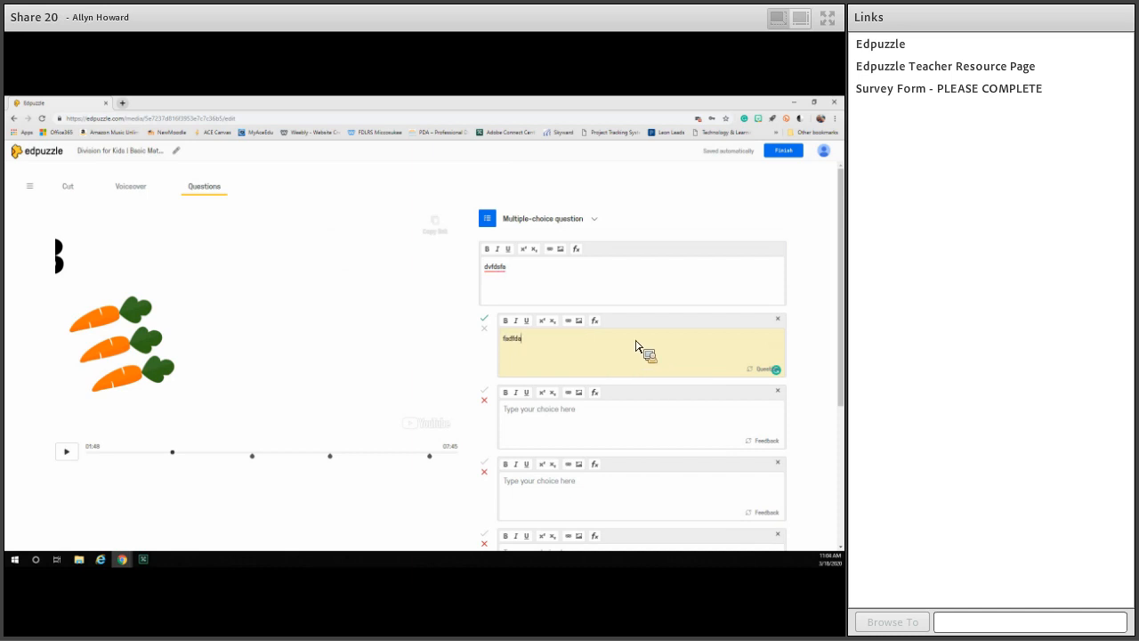
pyautogui.scroll(-3, 550, 409)
pyautogui.click(595, 381)
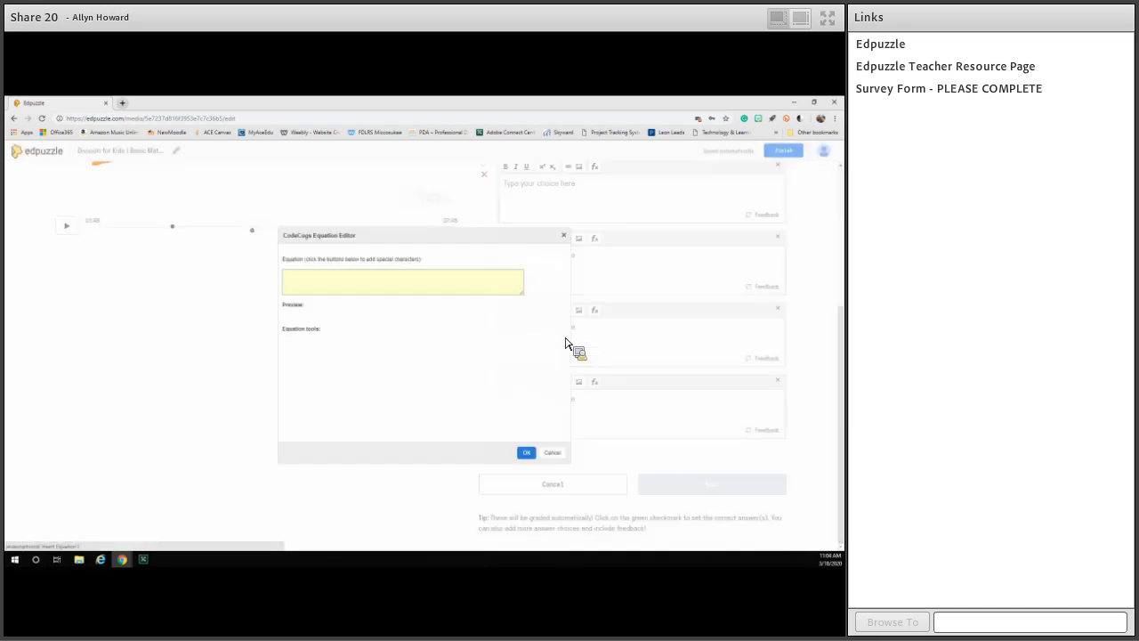
pyautogui.click(553, 453)
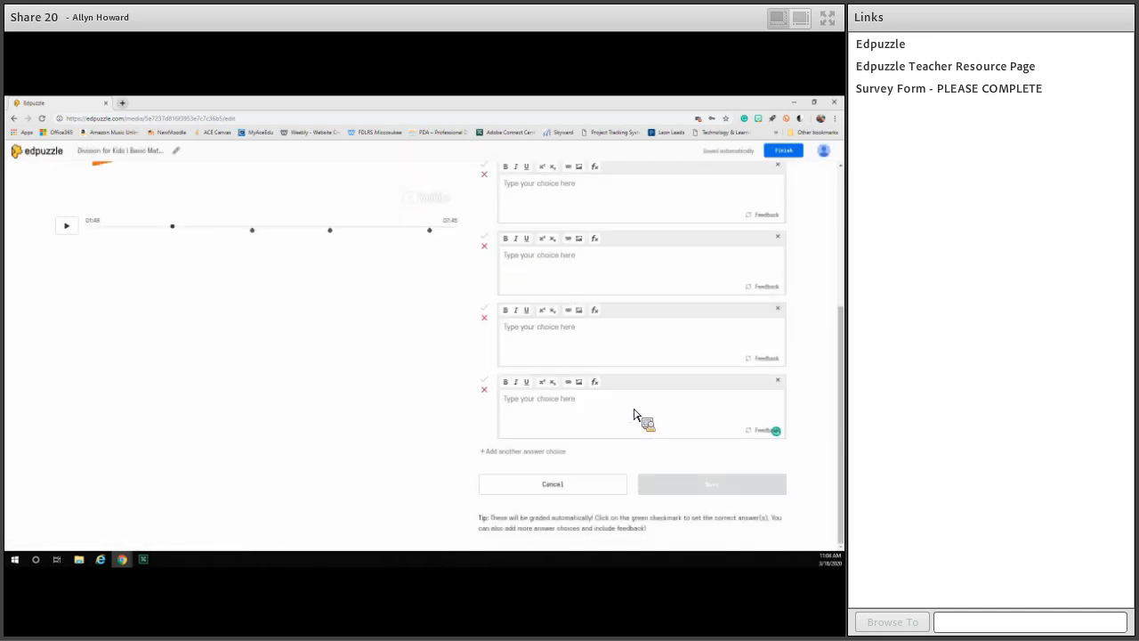
# Remove the surplus answer choices so only two remain, and enter "dfasfda" as the second choice.
pyautogui.scroll(1, 503, 473)
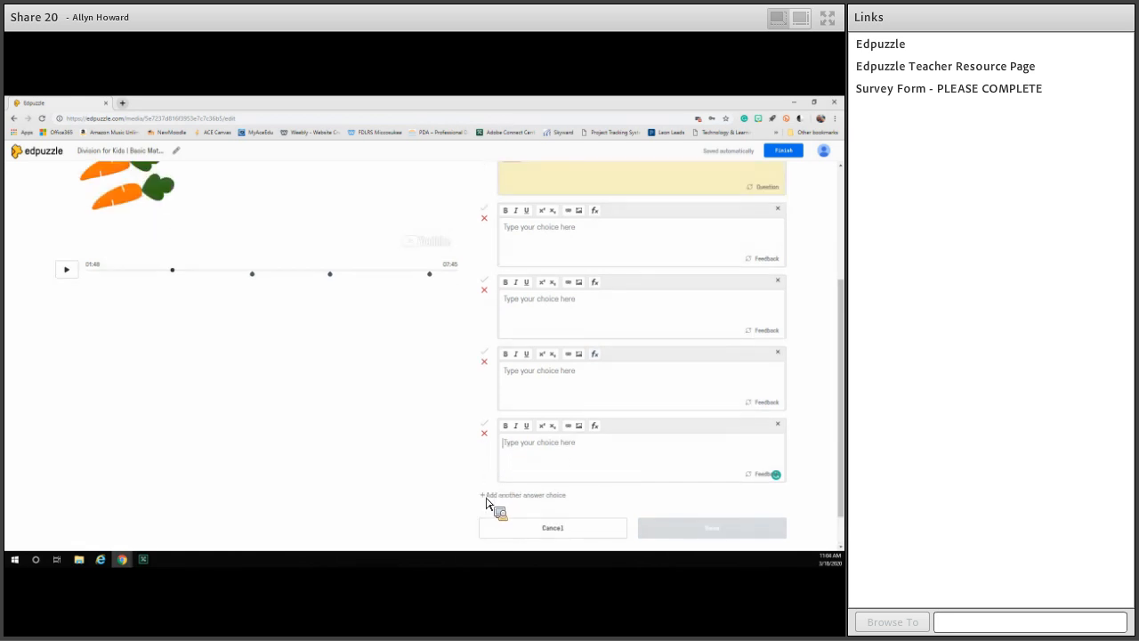
pyautogui.click(778, 353)
pyautogui.click(778, 381)
pyautogui.click(721, 352)
pyautogui.write('dfasfda')
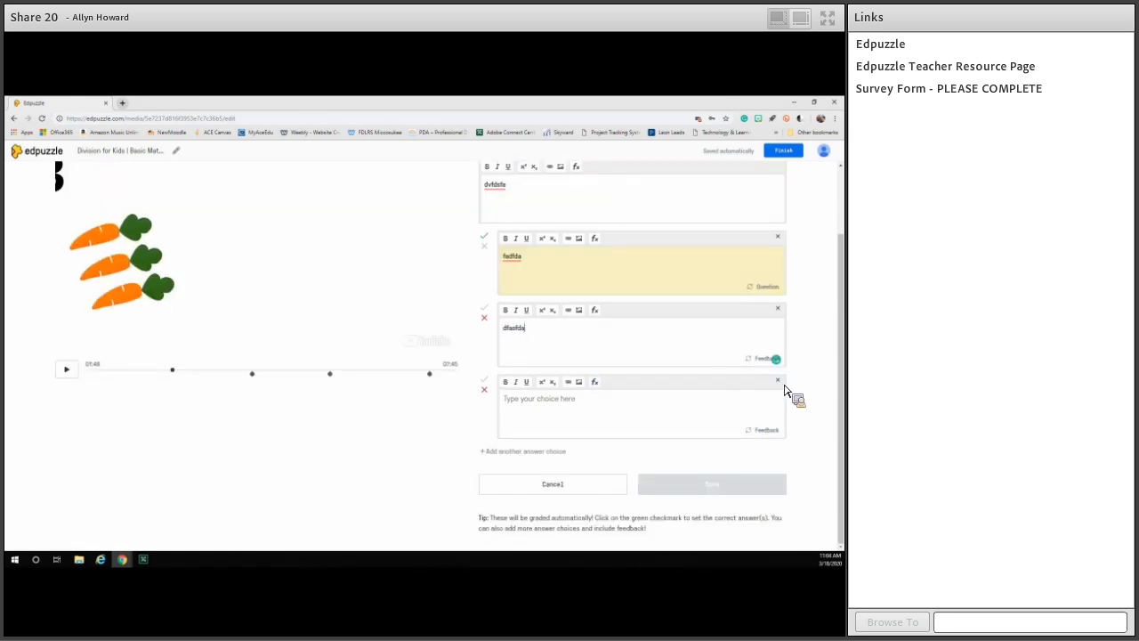
pyautogui.click(778, 381)
pyautogui.scroll(1, 601, 303)
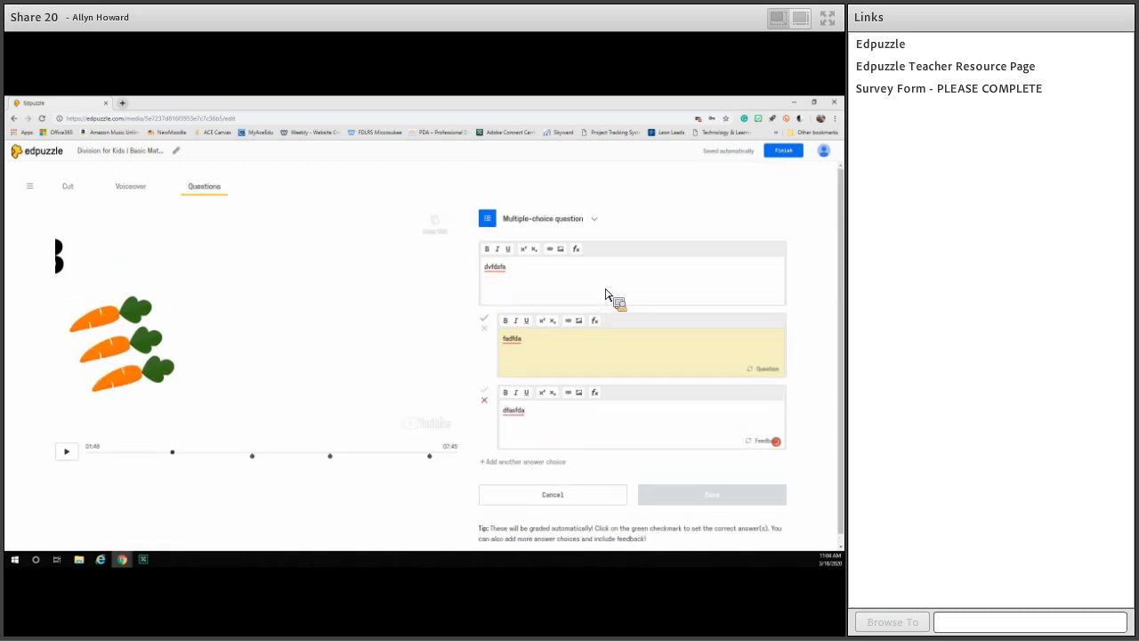
# Examine the image insertion options for the first answer choice's feedback without adding an image.
pyautogui.click(579, 319)
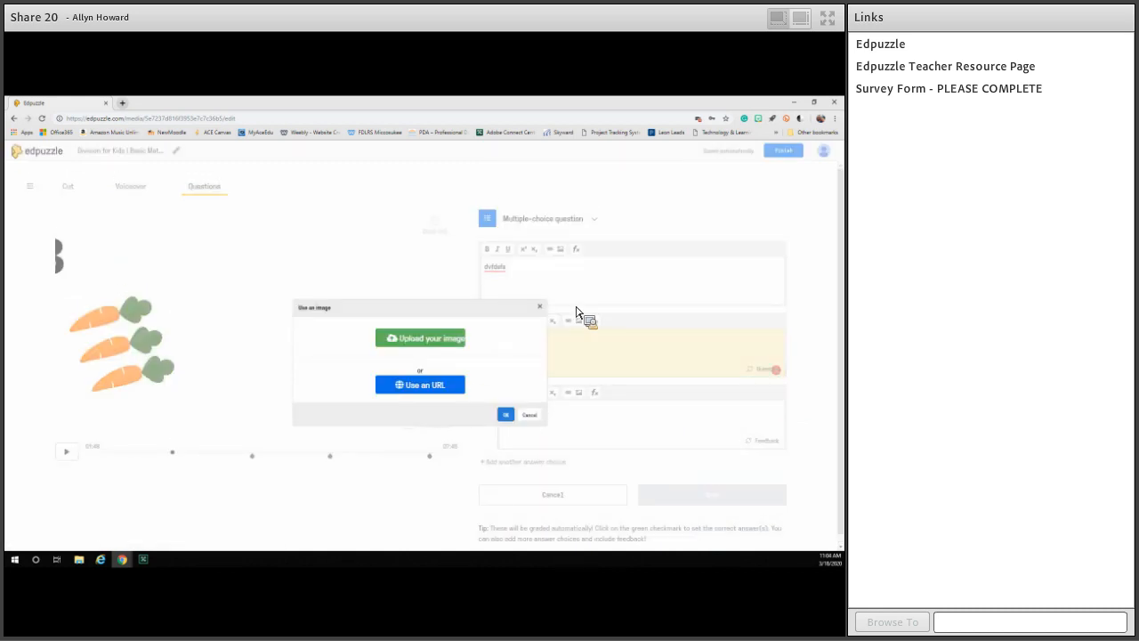
pyautogui.click(538, 308)
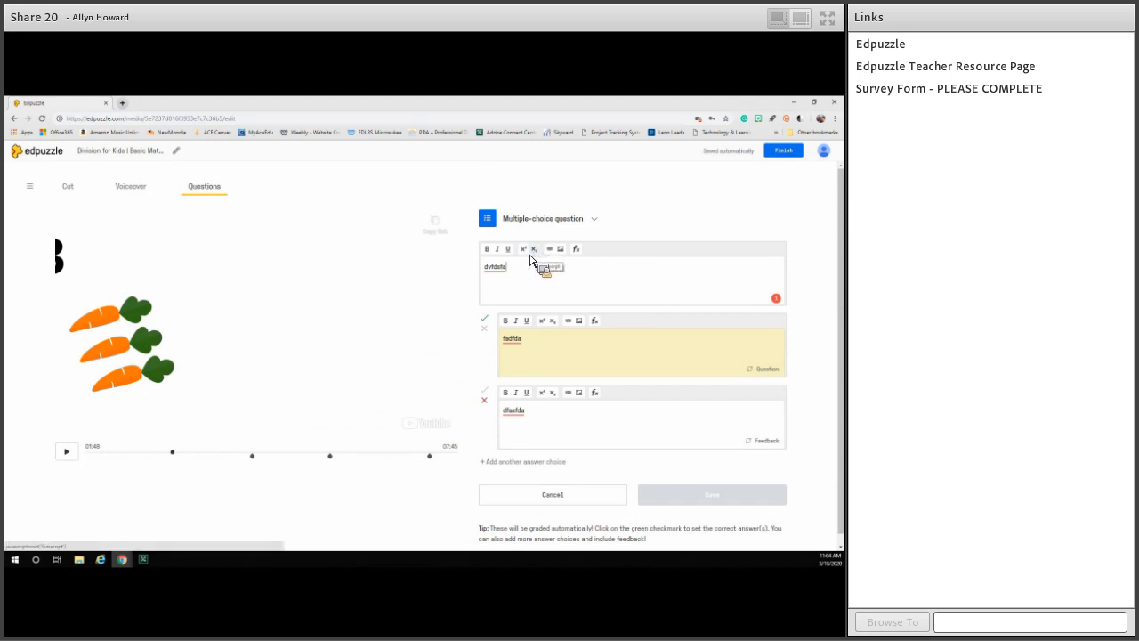
pyautogui.click(646, 423)
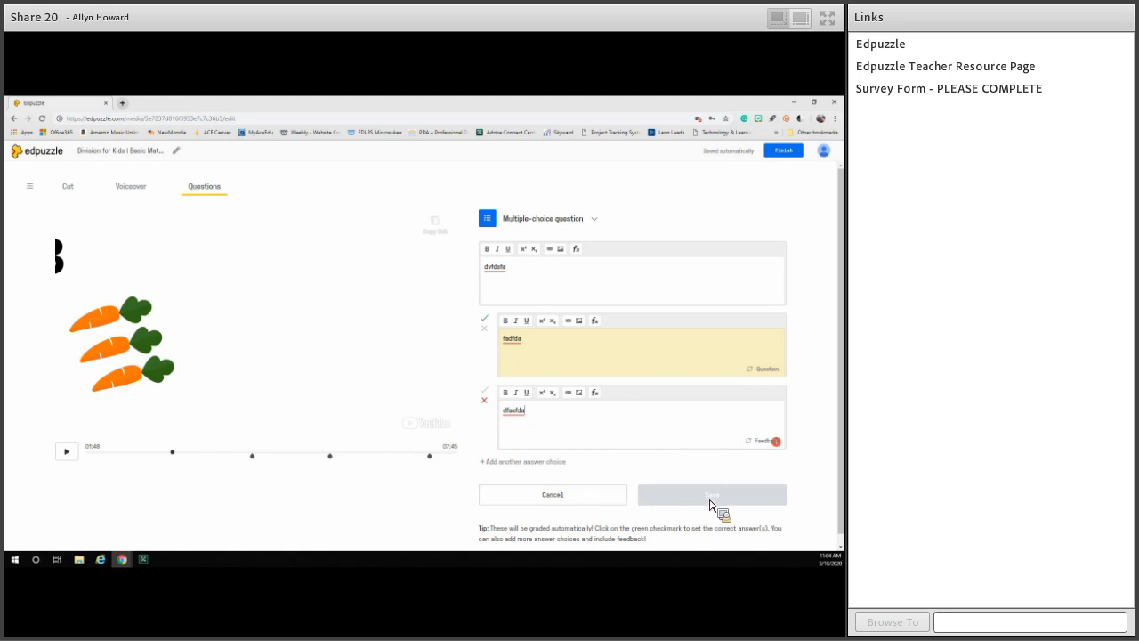
# Append "fdafda" to the multiple-choice question's text.
pyautogui.click(578, 287)
pyautogui.write('fdafda')
pyautogui.scroll(-1, 665, 495)
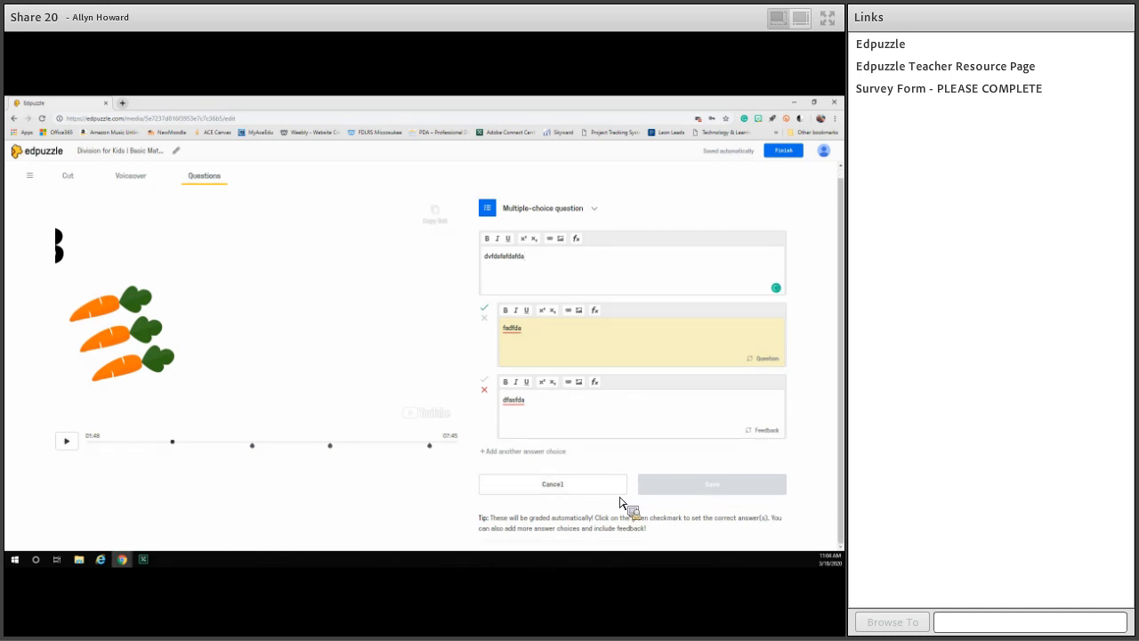
# Change the question type to open-ended and clear its question text.
pyautogui.click(598, 212)
pyautogui.click(546, 258)
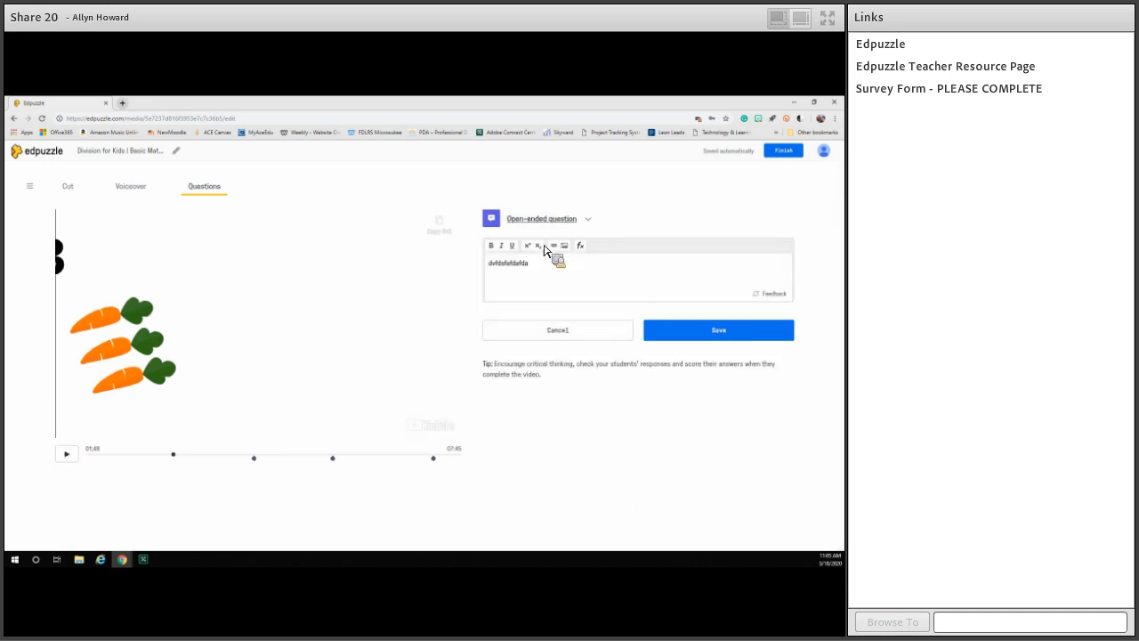
pyautogui.moveTo(605, 265); pyautogui.dragTo(450, 285)
pyautogui.press('BackSpace')
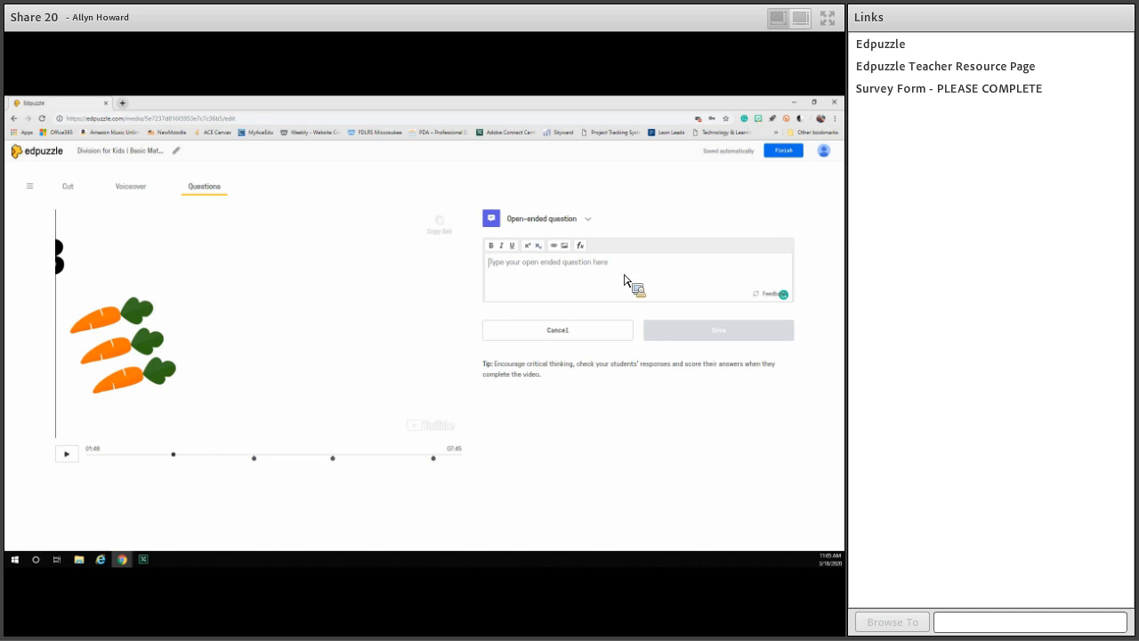
# Change the question type to a note, start recording audio for it and enter "fdsafdsafd" as its text.
pyautogui.click(587, 221)
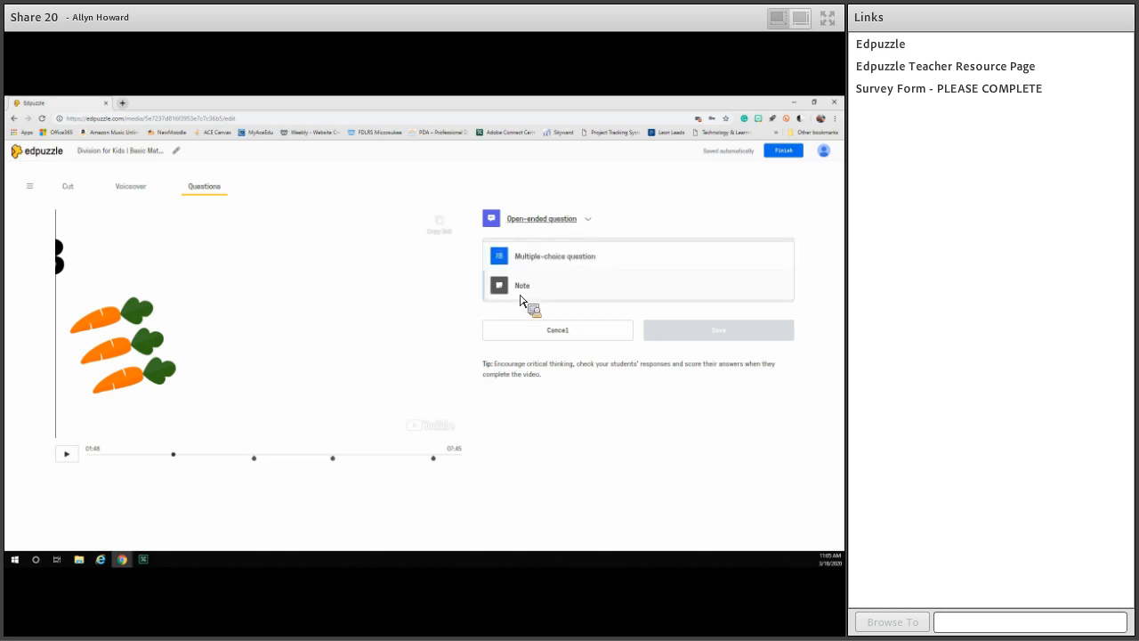
pyautogui.click(590, 292)
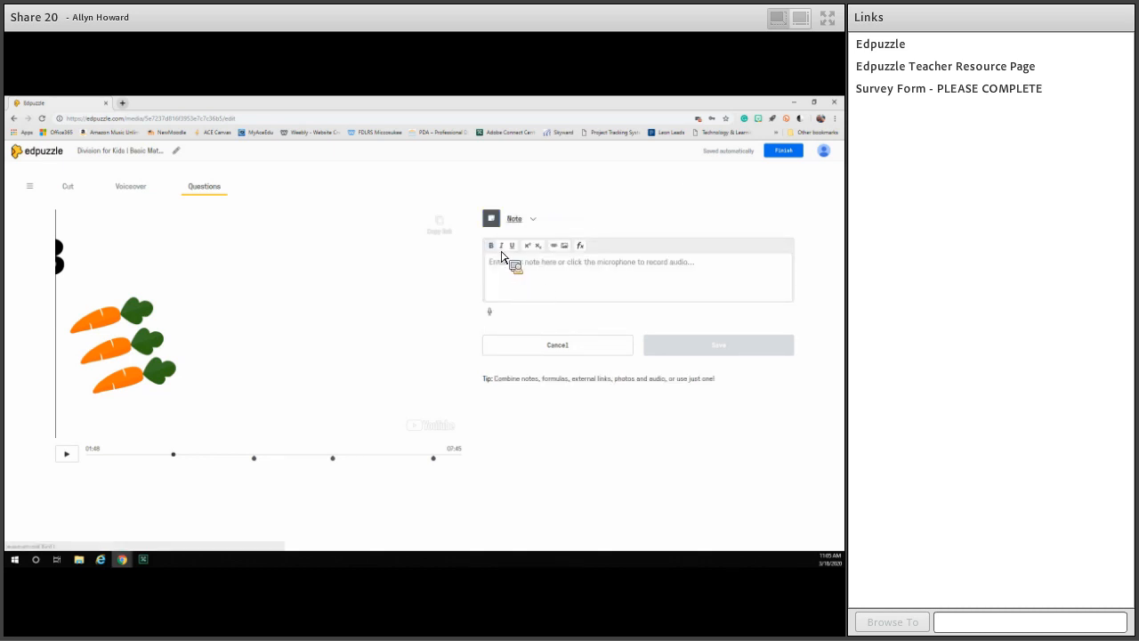
pyautogui.click(490, 314)
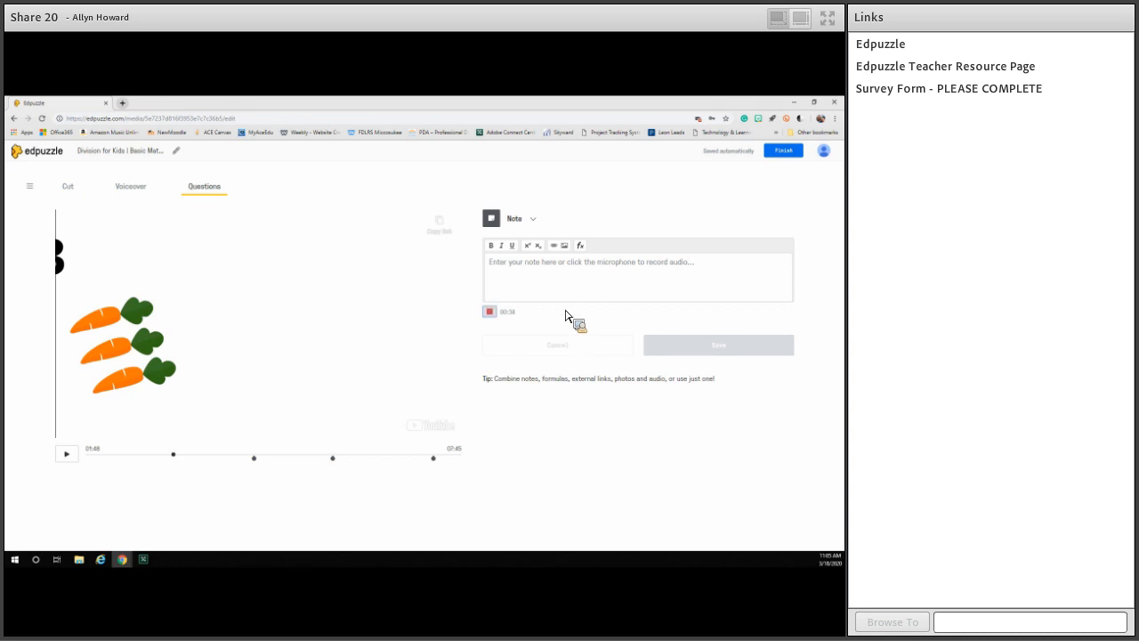
pyautogui.click(541, 279)
pyautogui.write('fdsafdsafd')
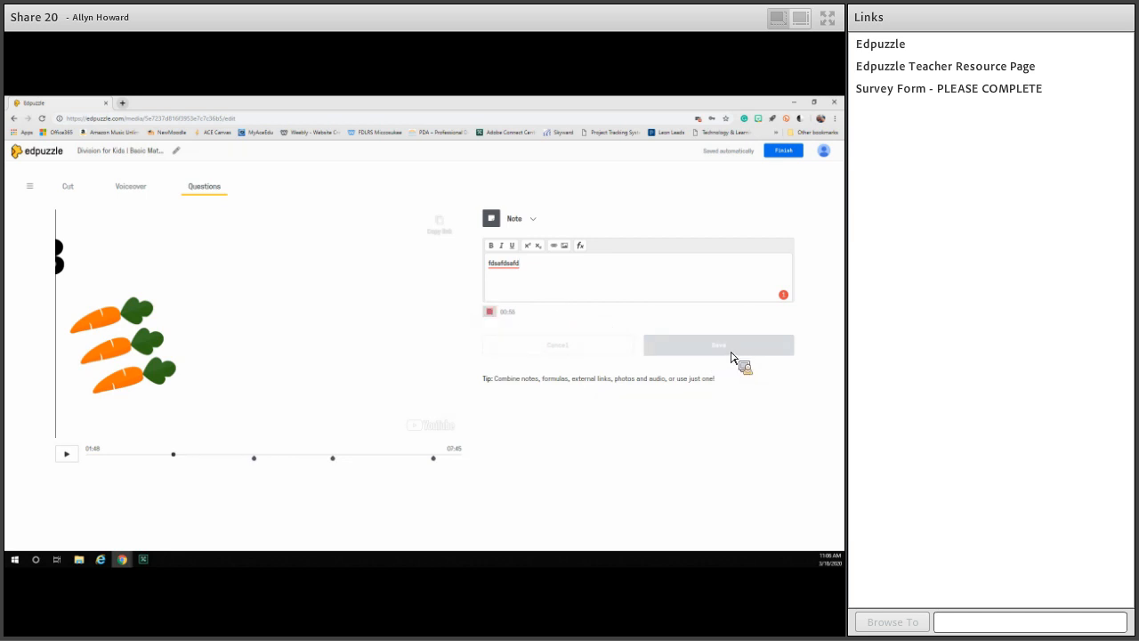
# Finish editing the division video and look over its page, including the question list and other video versions.
pyautogui.click(784, 157)
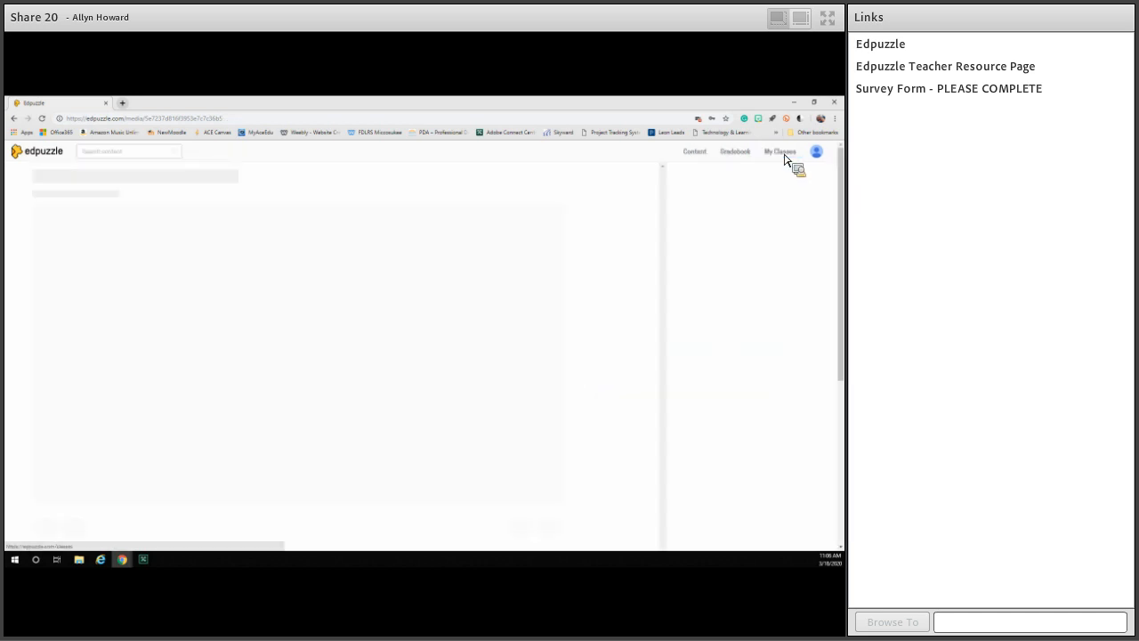
pyautogui.scroll(-2, 214, 352)
pyautogui.scroll(-1, 426, 352)
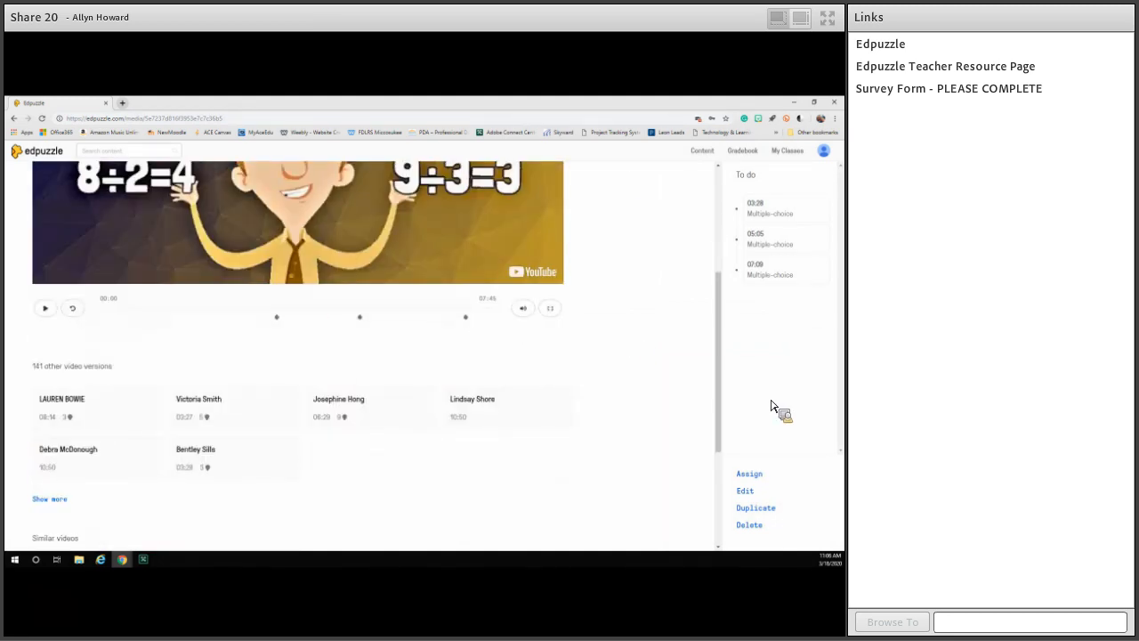
pyautogui.scroll(1, 738, 498)
pyautogui.scroll(2, 738, 498)
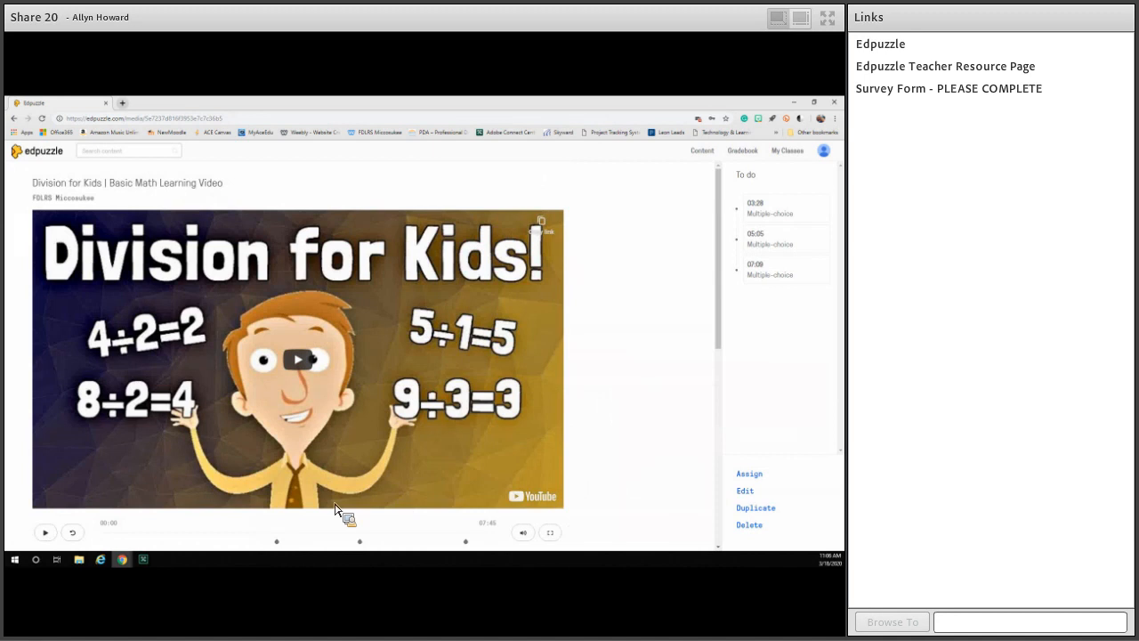
# Review the video's class assignment and public sharing options, copy its public link and close the assignment window.
pyautogui.click(750, 476)
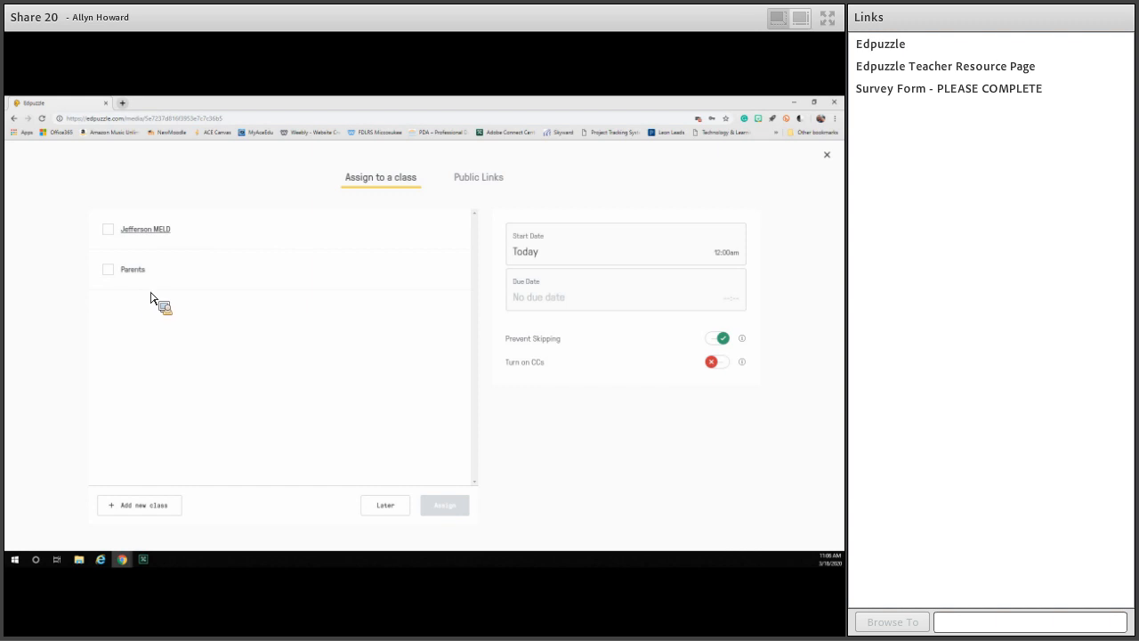
pyautogui.click(481, 179)
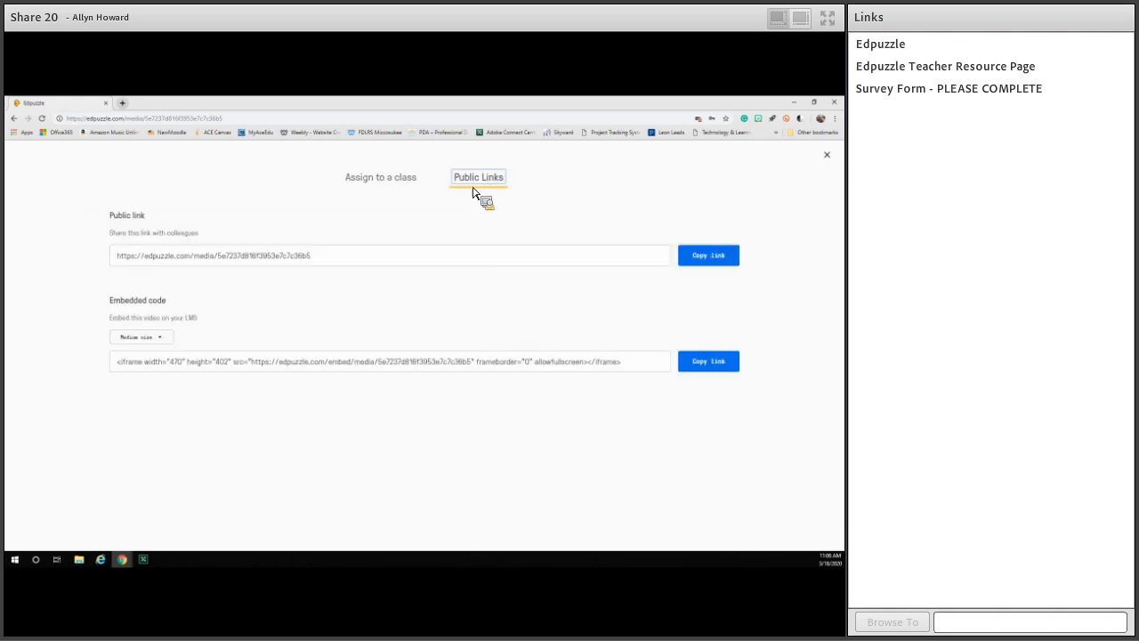
pyautogui.click(389, 259)
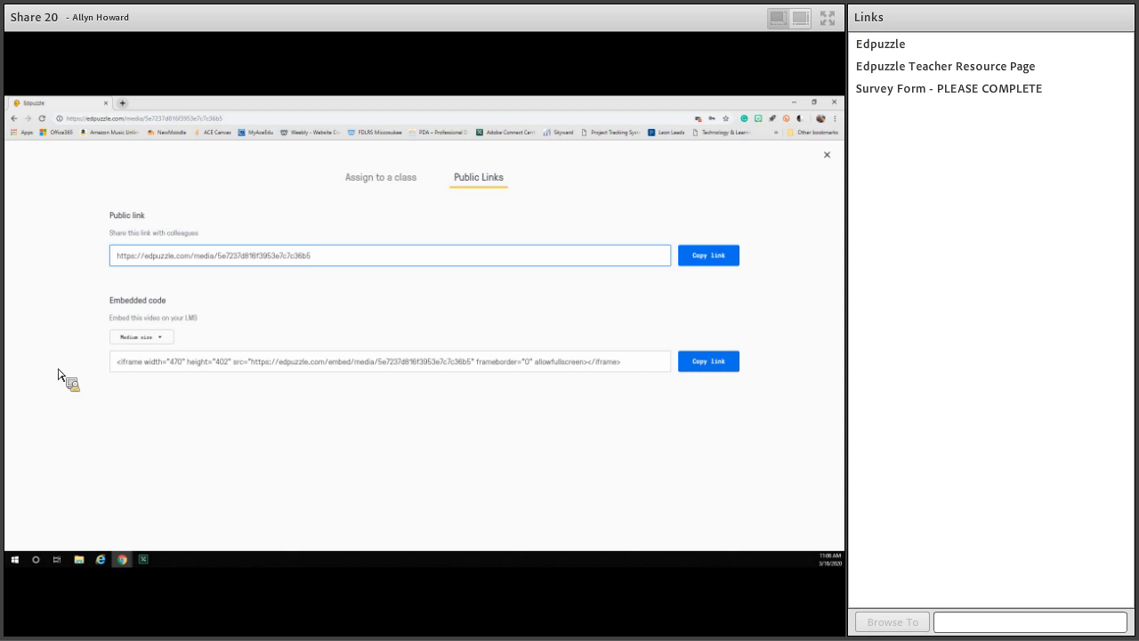
pyautogui.click(716, 260)
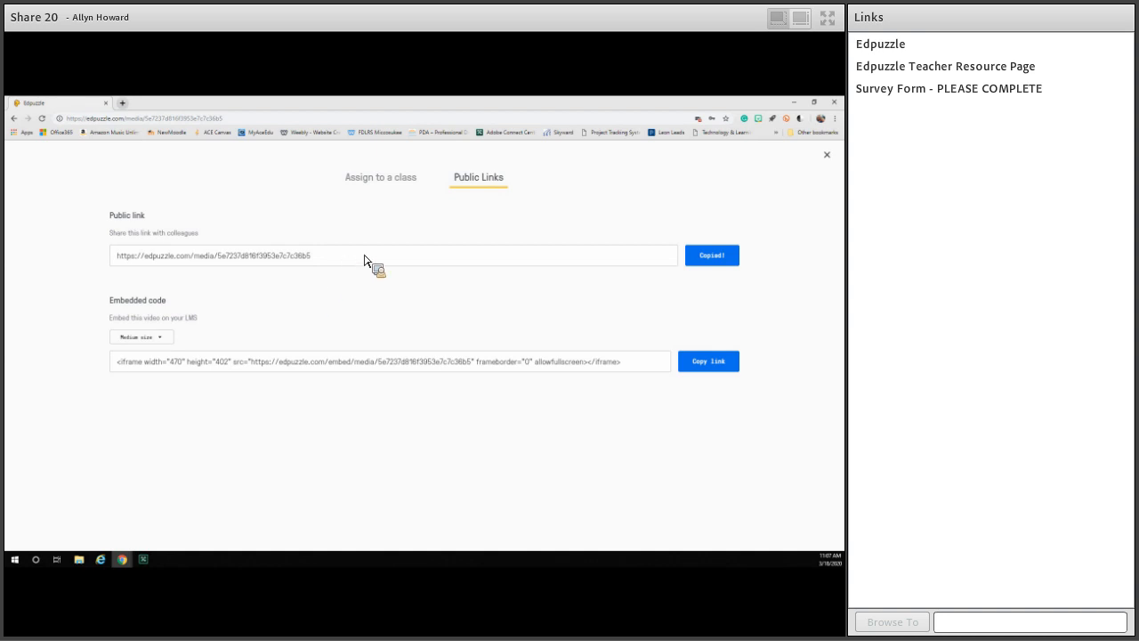
pyautogui.click(388, 183)
pyautogui.click(494, 187)
pyautogui.click(828, 158)
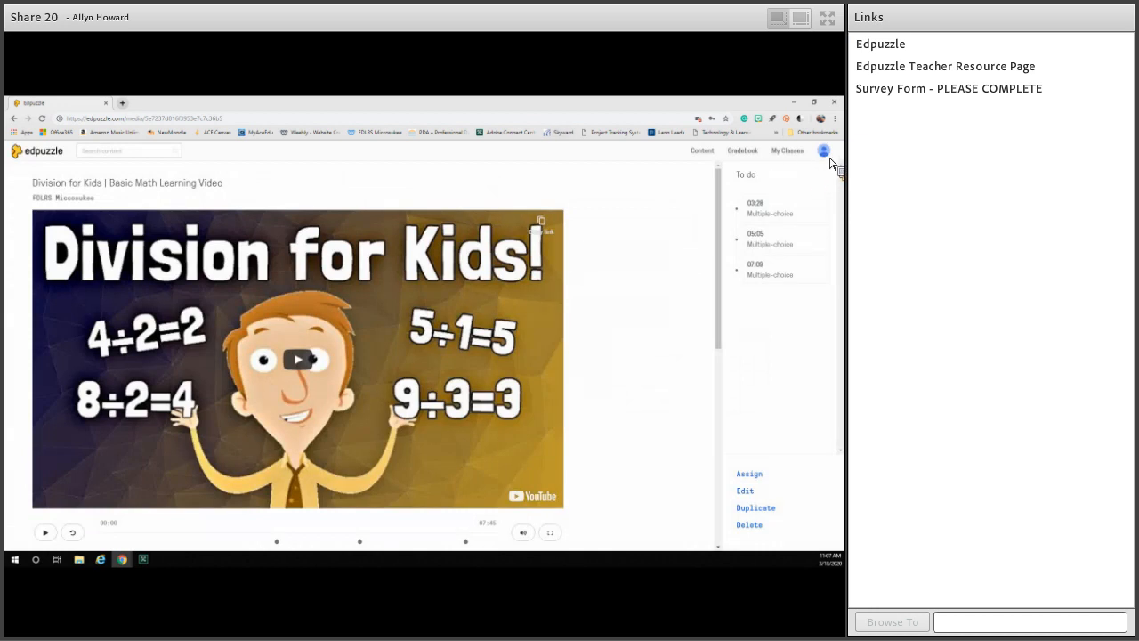
# Open the teacher resources from the account options and look through the Getting Started help topics.
pyautogui.click(829, 158)
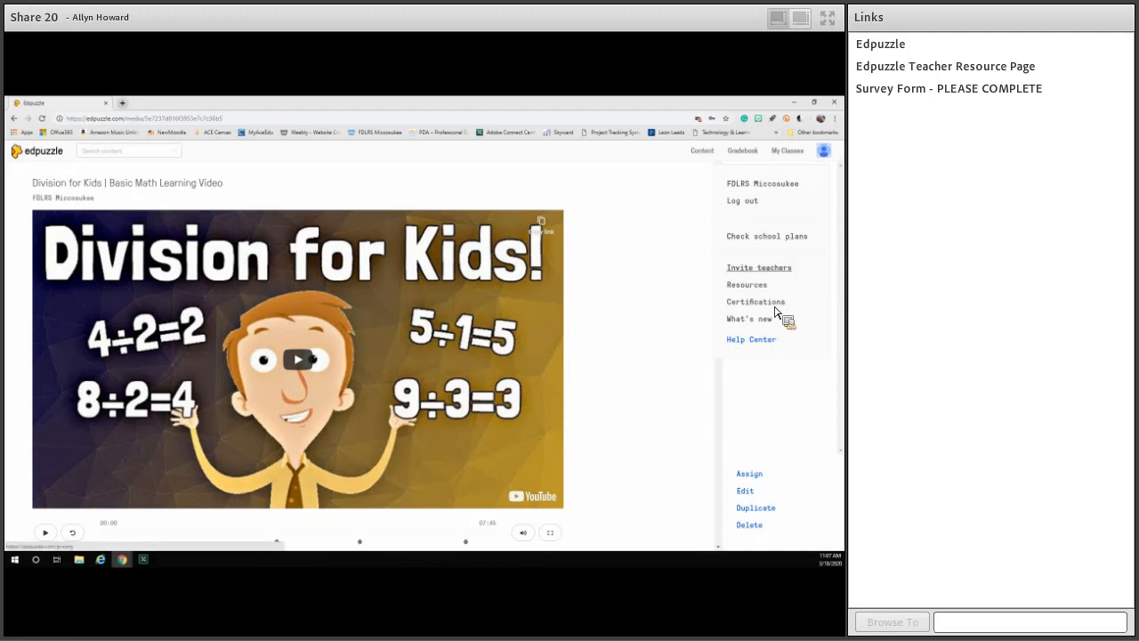
pyautogui.click(824, 153)
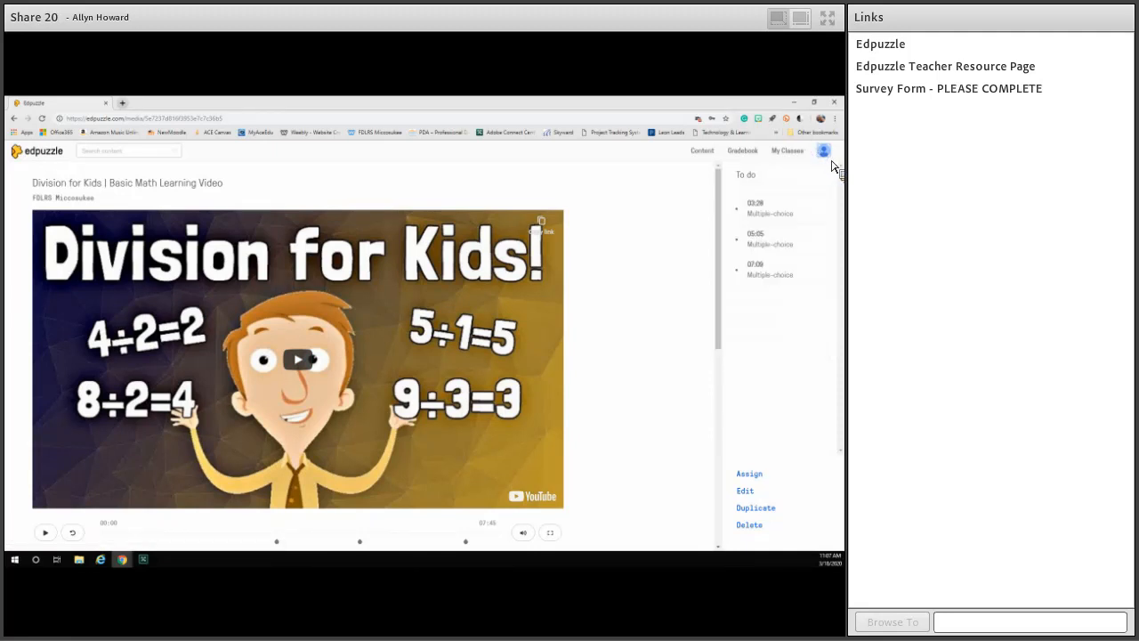
pyautogui.click(826, 153)
pyautogui.click(764, 294)
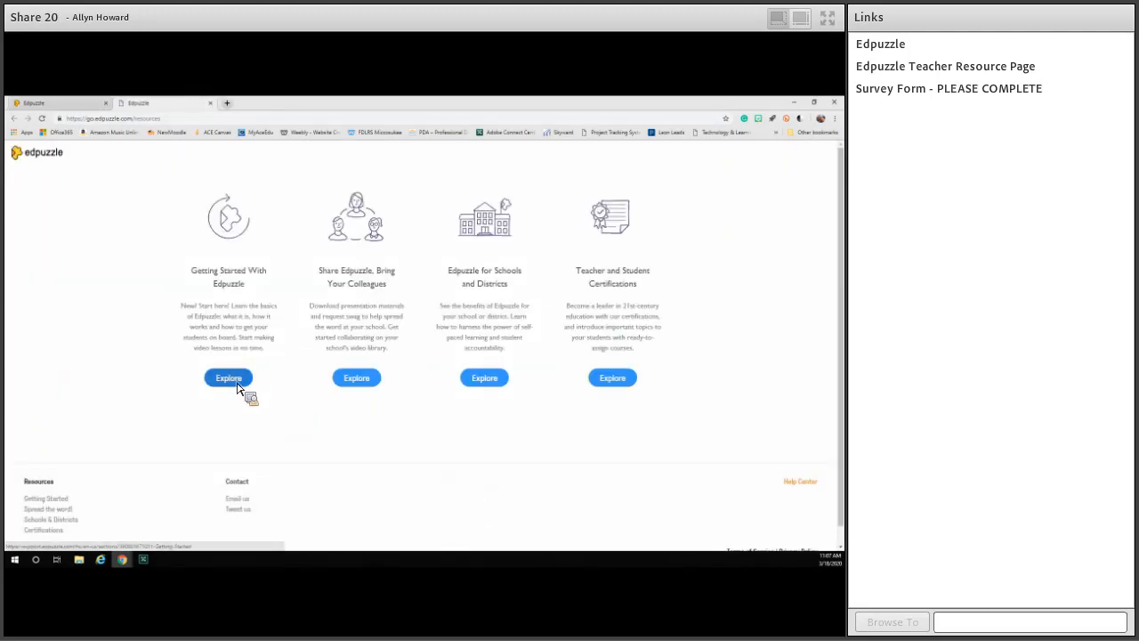
pyautogui.click(239, 385)
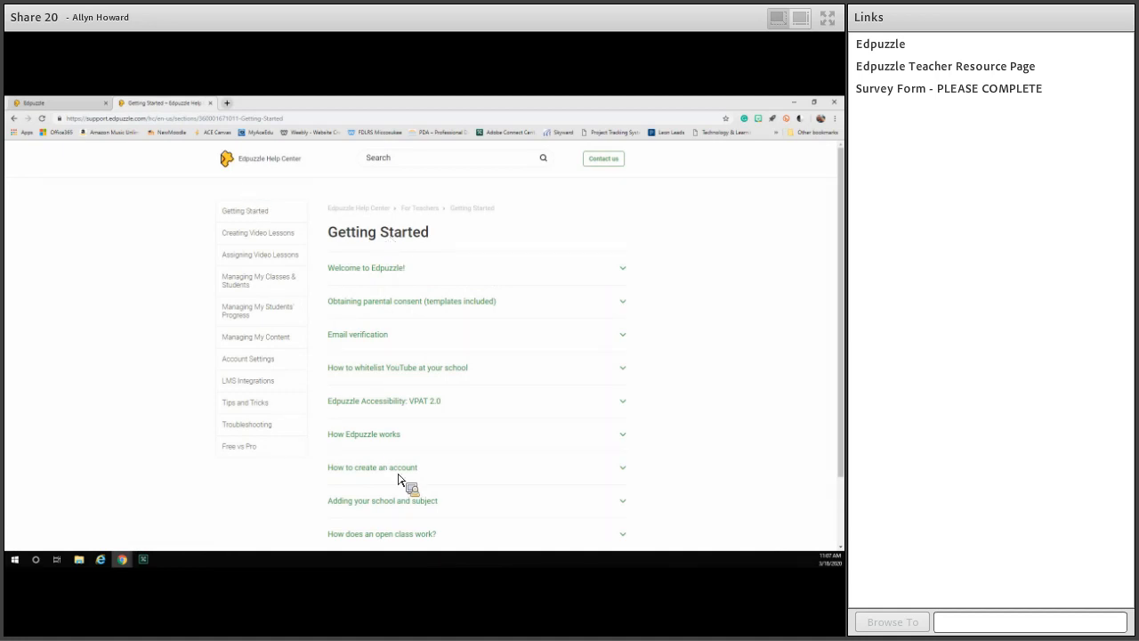
pyautogui.scroll(-2, 505, 292)
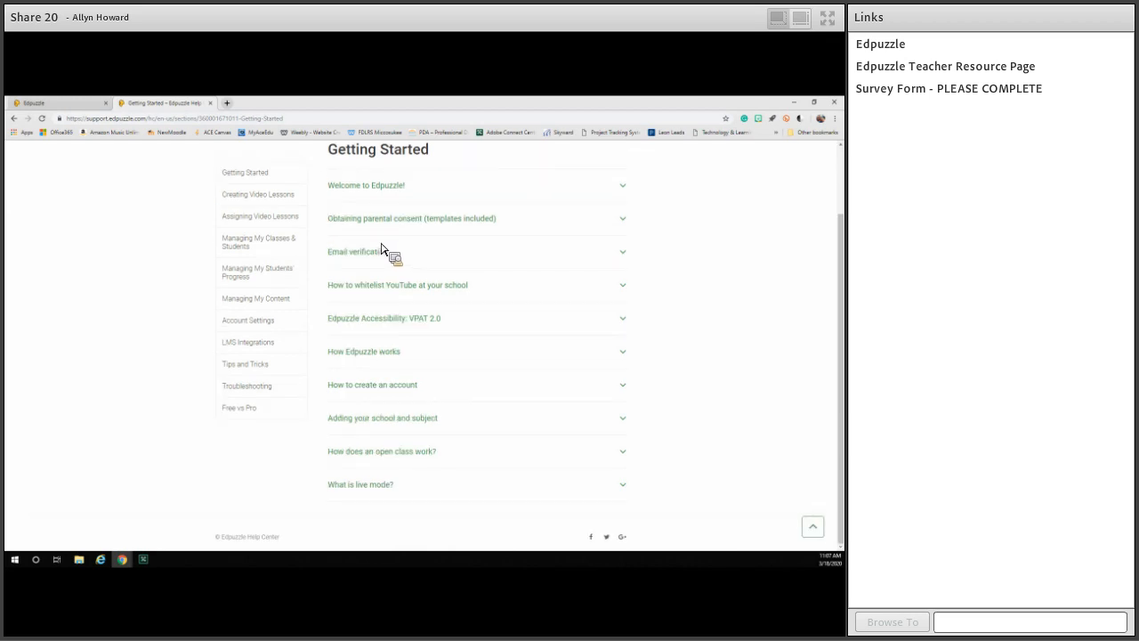
pyautogui.scroll(1, 377, 412)
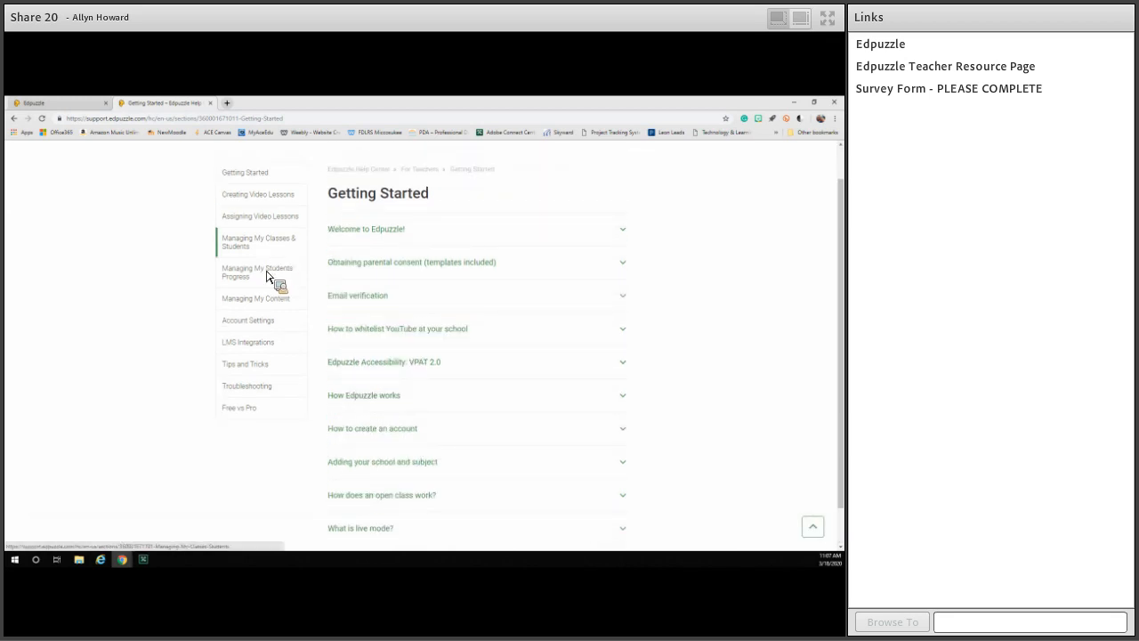
# View the Managing My Content and Tips and Tricks help topics, read the Covid-19 help for schools and close the help page.
pyautogui.click(266, 301)
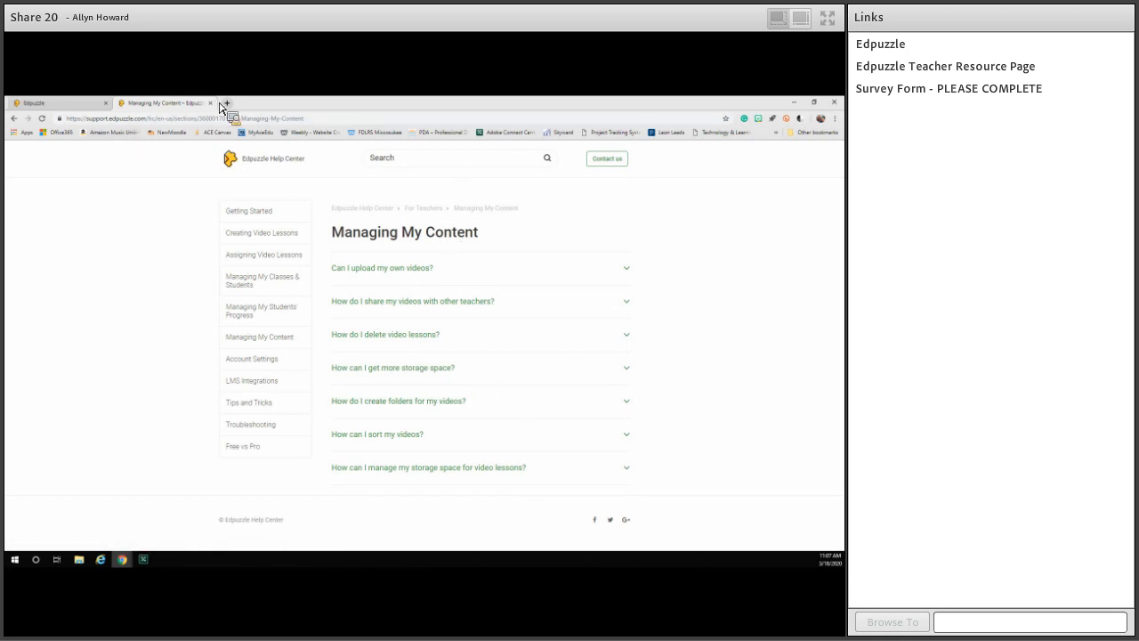
pyautogui.click(276, 406)
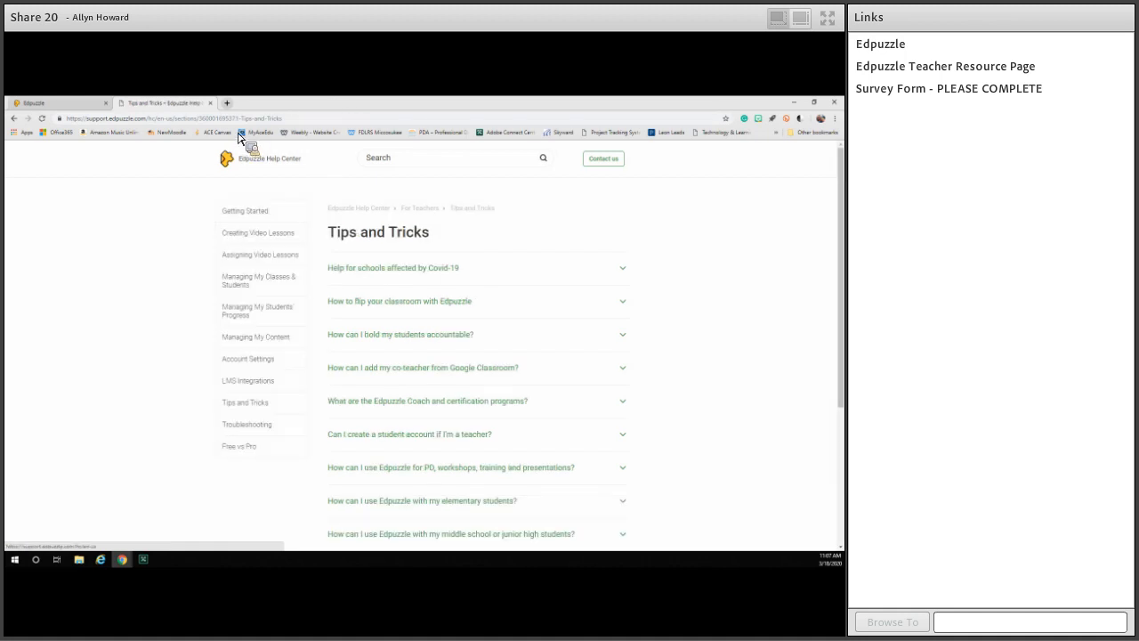
pyautogui.click(412, 272)
pyautogui.scroll(-2, 498, 275)
pyautogui.scroll(1, 454, 263)
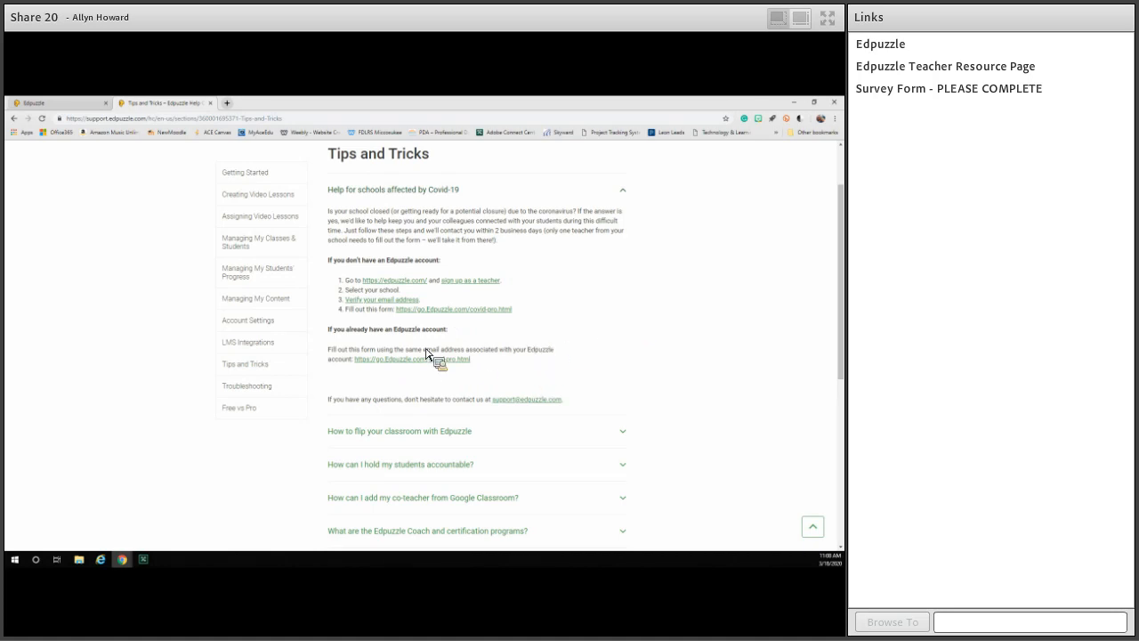
pyautogui.click(211, 104)
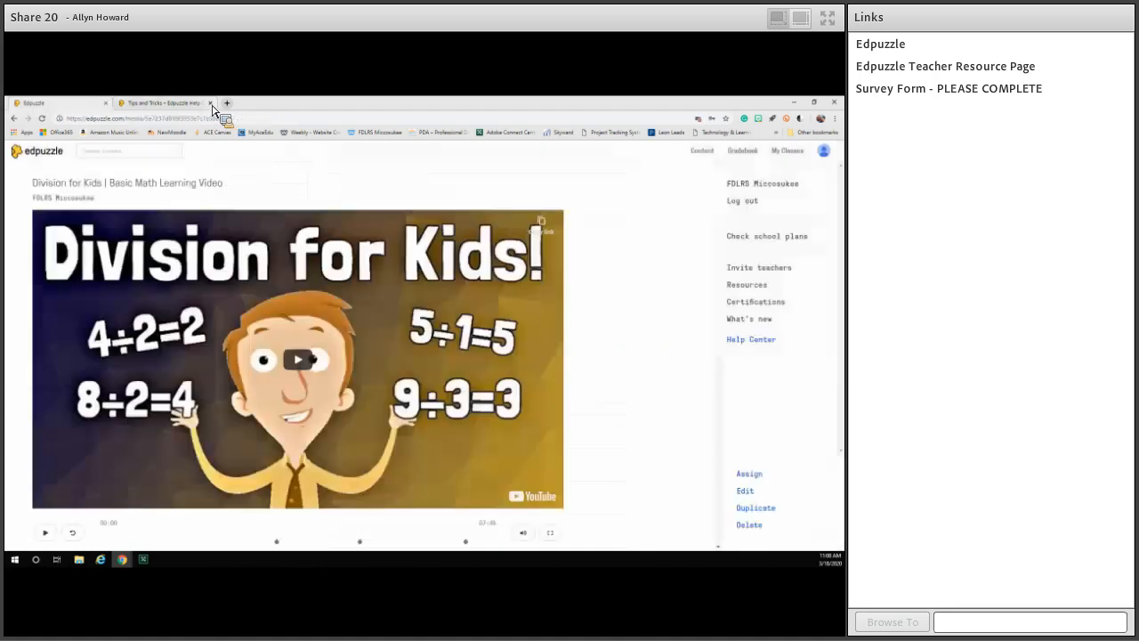
# Return to the content home page and browse the National Geographic and Veritasium video channels.
pyautogui.click(44, 156)
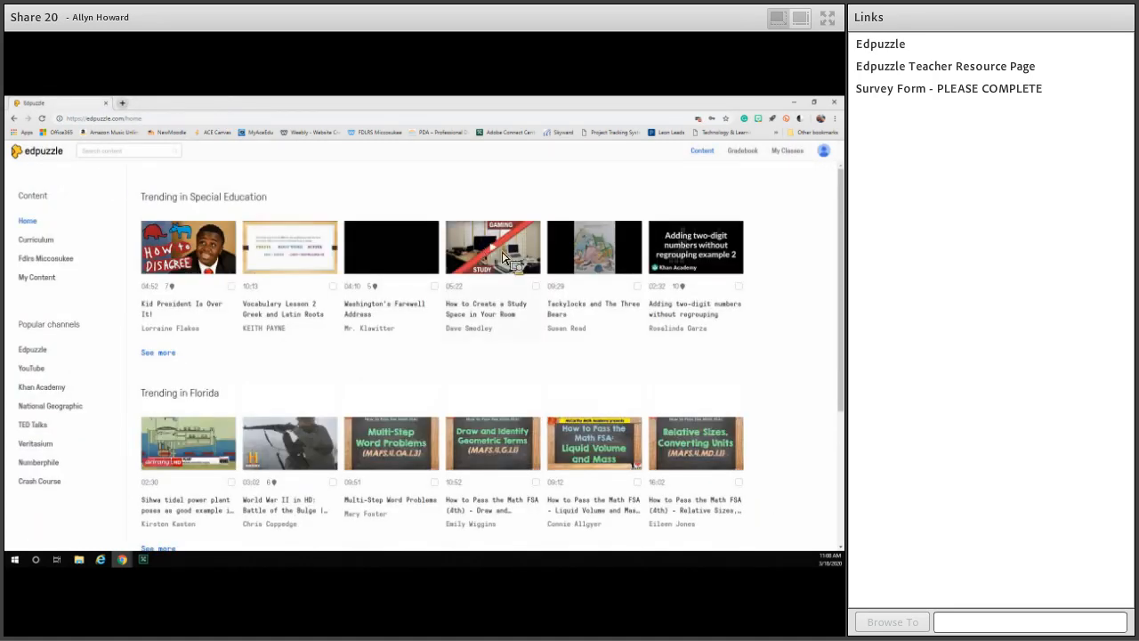
pyautogui.click(42, 389)
pyautogui.click(45, 407)
pyautogui.scroll(-3, 288, 394)
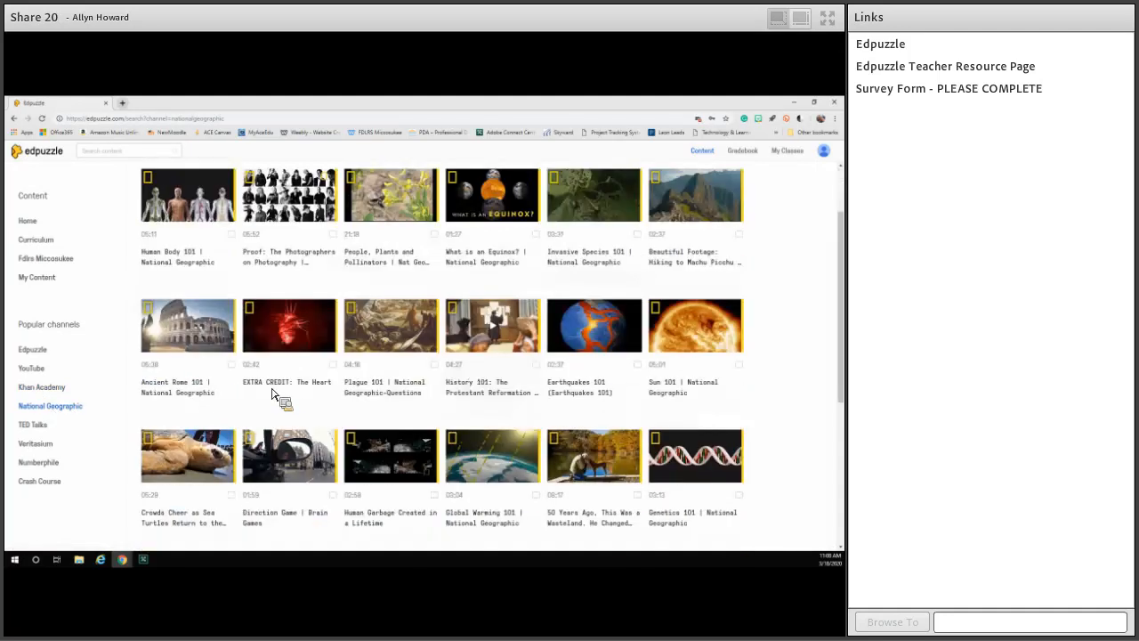
pyautogui.scroll(-3, 418, 374)
pyautogui.scroll(-3, 338, 477)
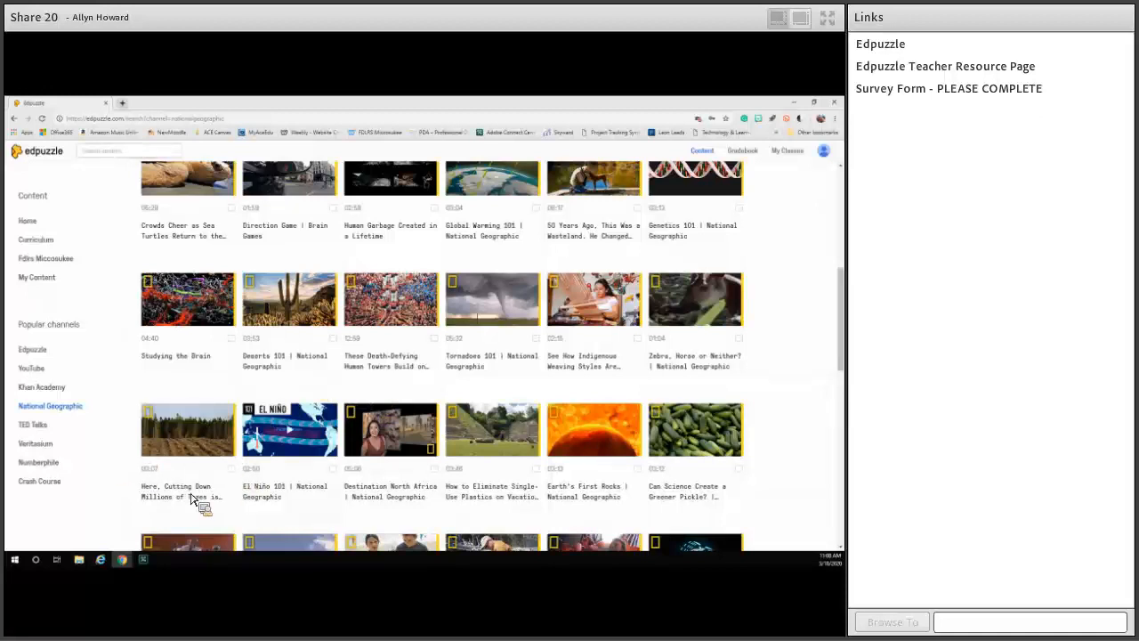
pyautogui.click(43, 444)
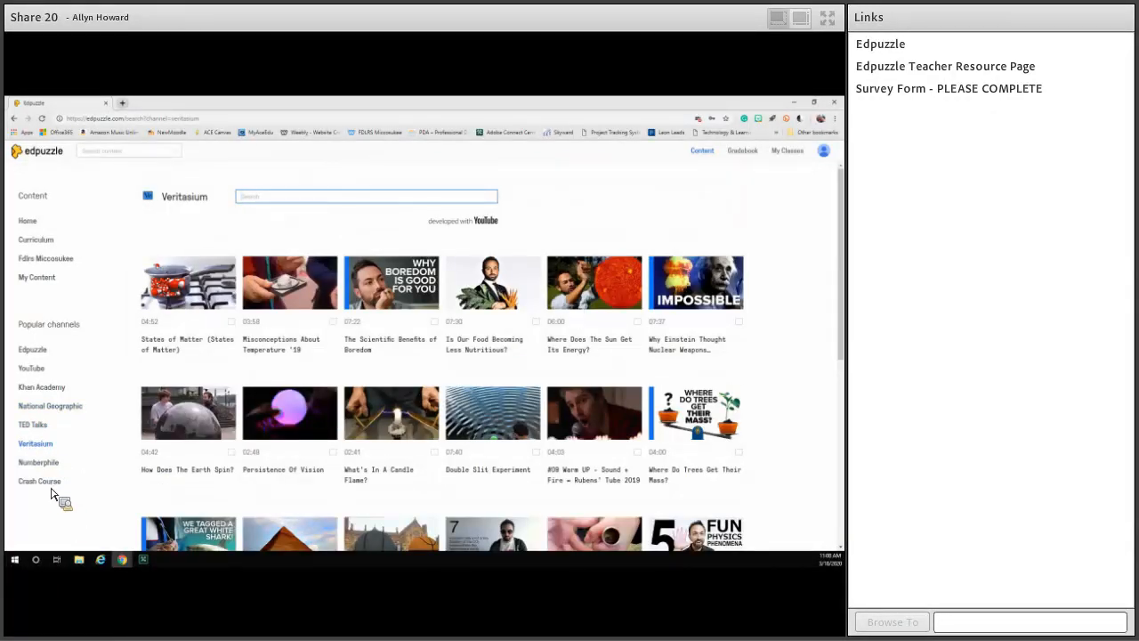
# Open Khan Academy's "Solving One-Step Equations" video for editing and collapse the video events list.
pyautogui.click(48, 391)
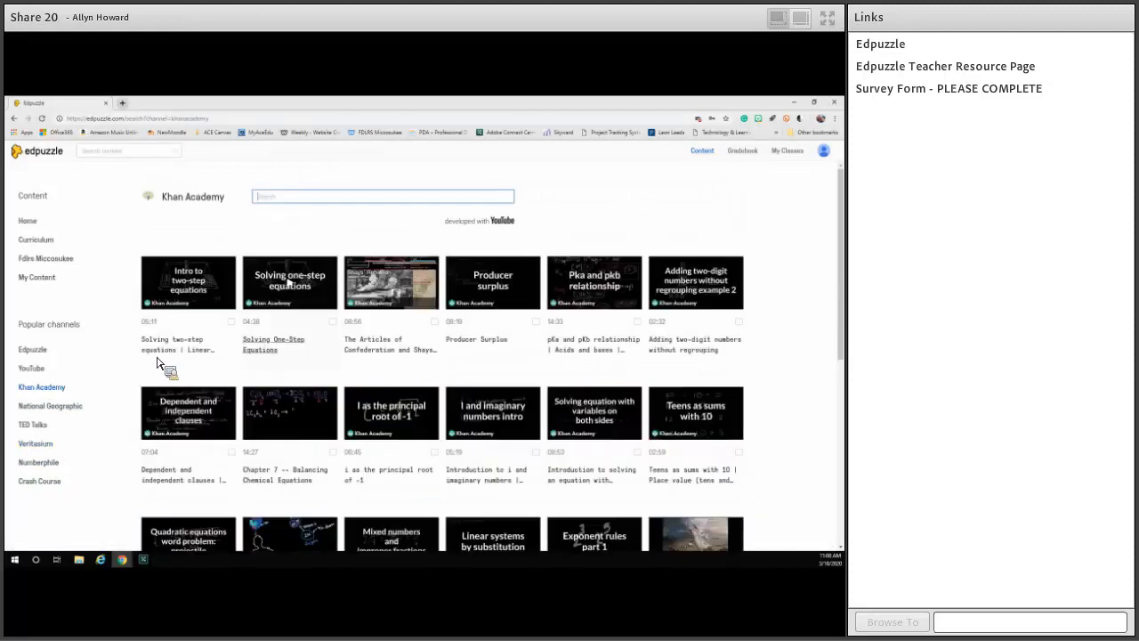
pyautogui.click(315, 313)
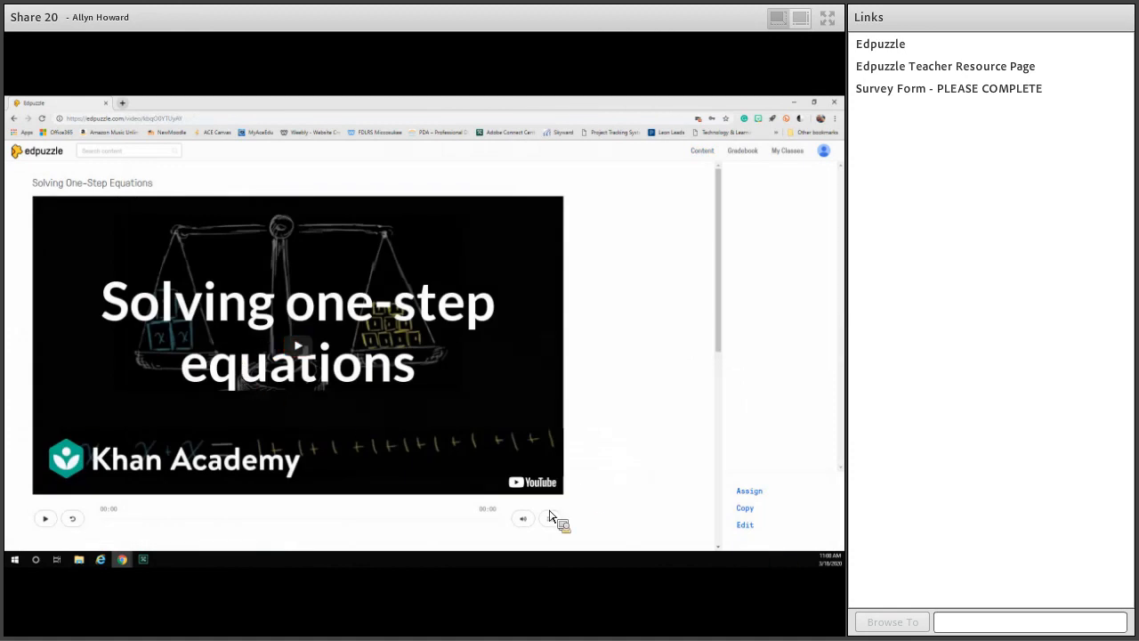
pyautogui.click(751, 530)
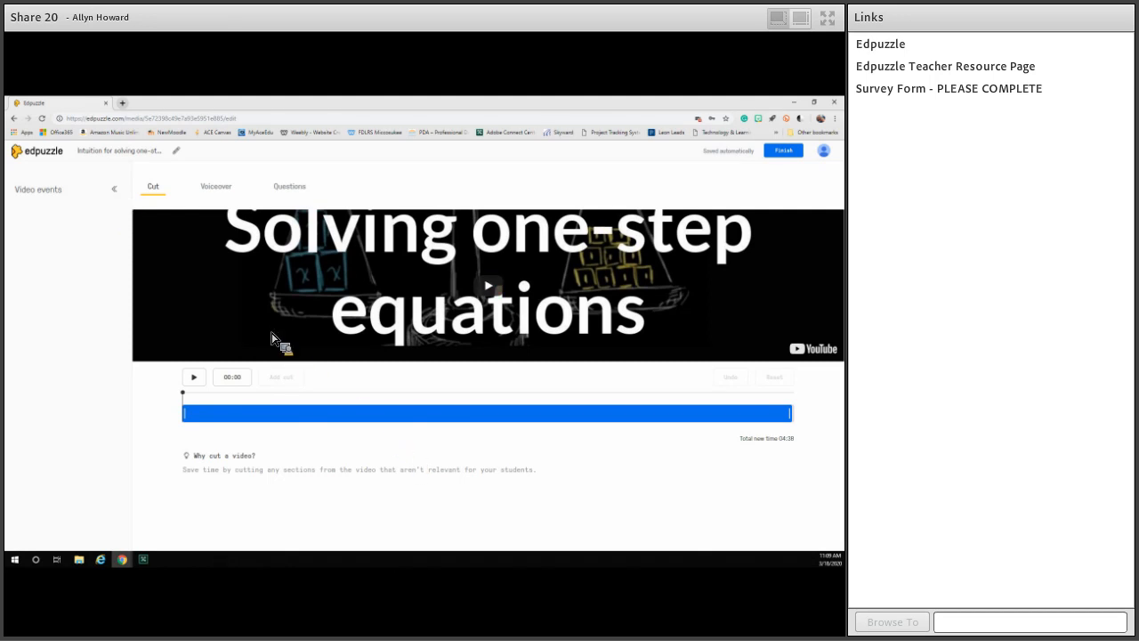
pyautogui.click(114, 191)
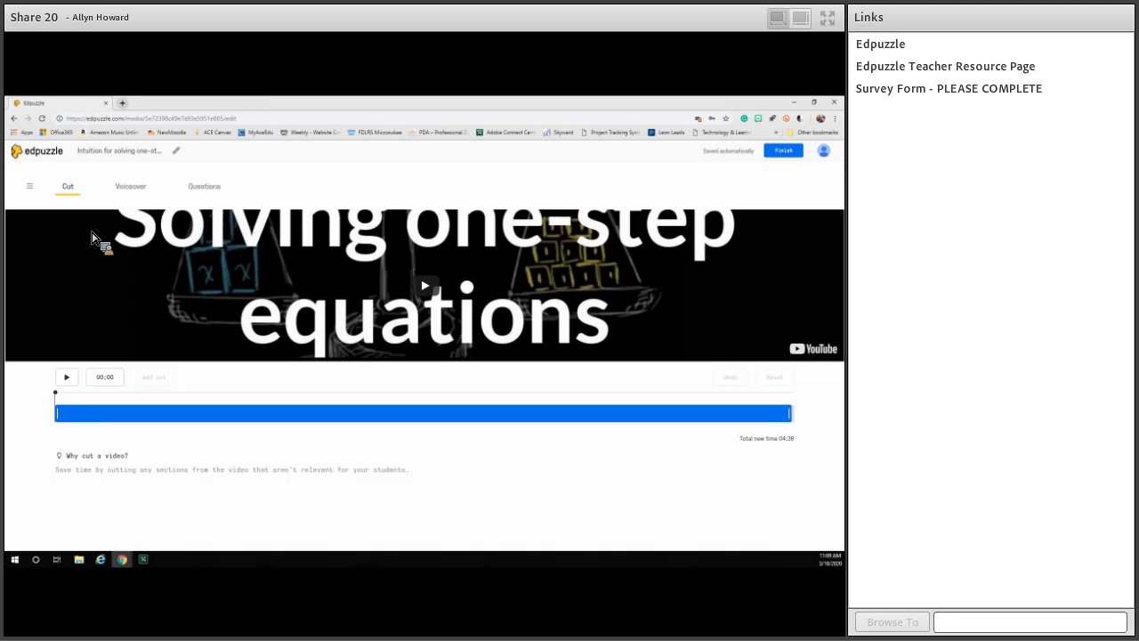
pyautogui.hotkey('alt', 'Tab')
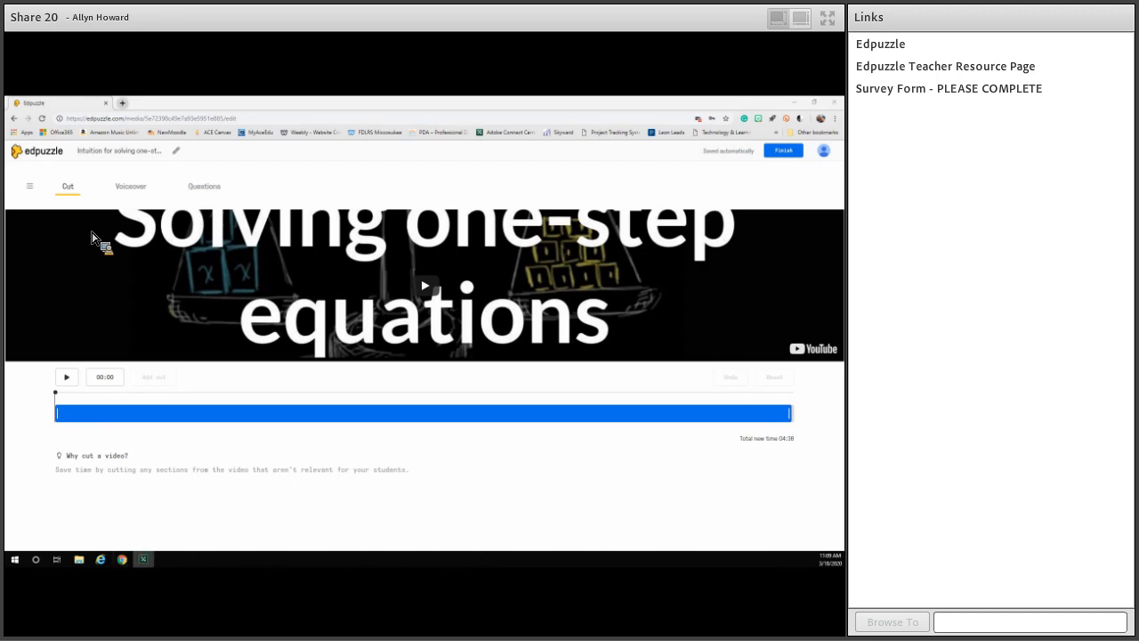